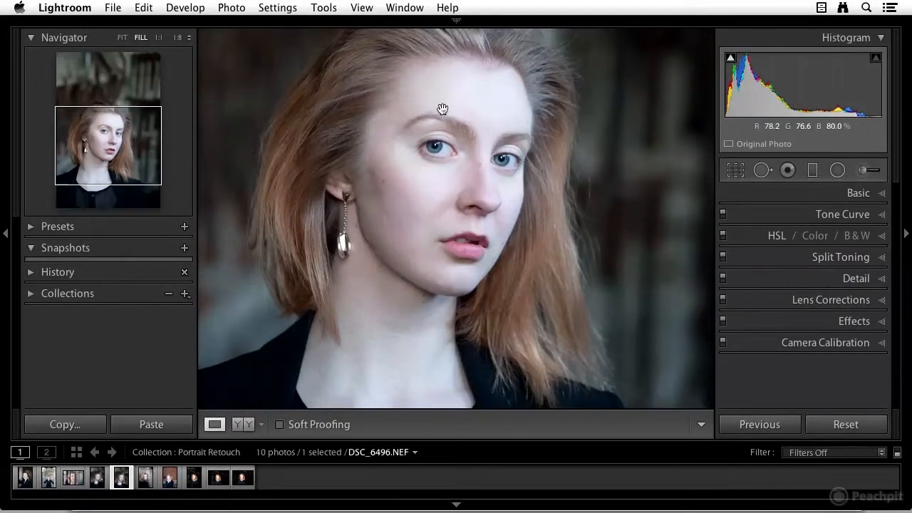
# - Hide the filmstrip and activate the Spot Removal tool with the cheek beside the earring shown at 1:1
pyautogui.click(456, 506)
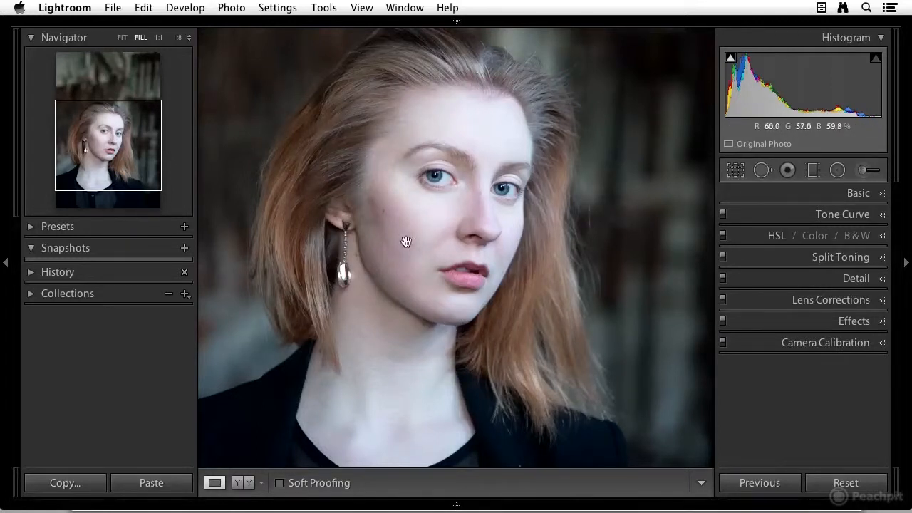
pyautogui.click(383, 216)
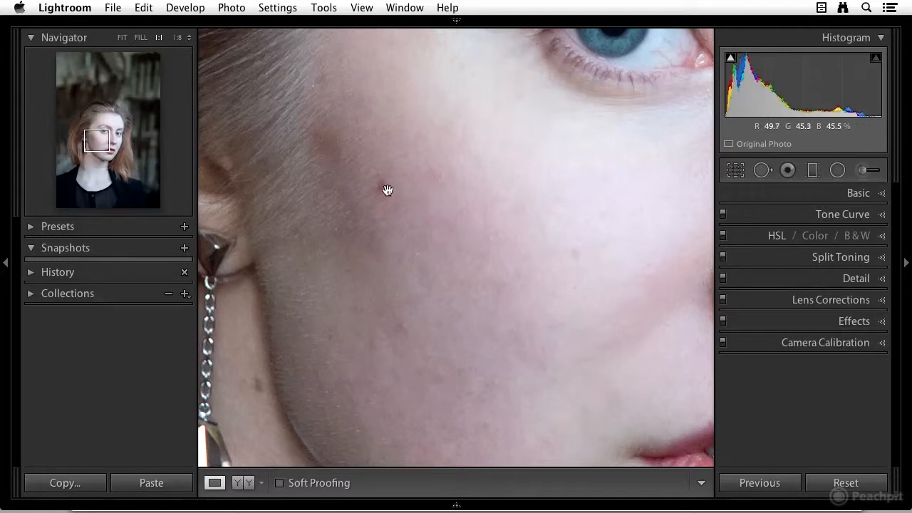
pyautogui.click(387, 194)
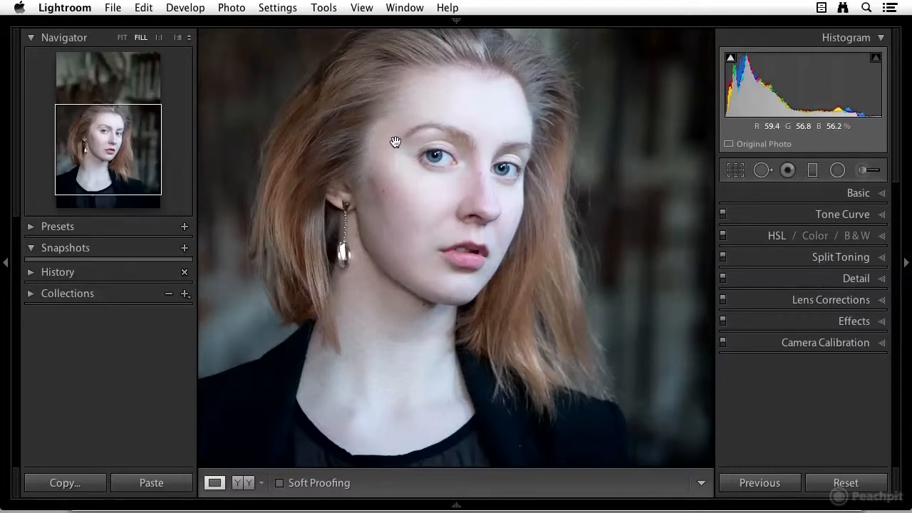
pyautogui.click(381, 197)
pyautogui.moveTo(384, 192); pyautogui.dragTo(455, 235)
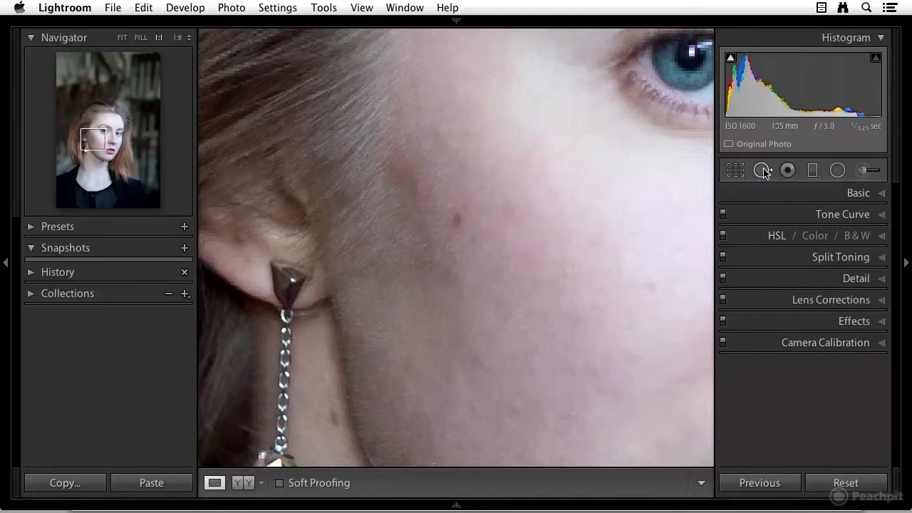
pyautogui.click(763, 172)
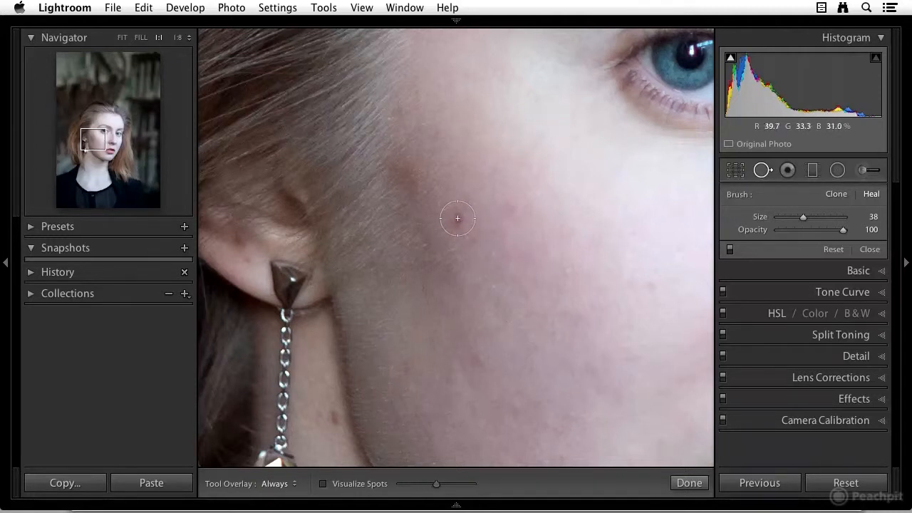
# - Try a Heal stroke with brush size 26 across the mole on the upper cheek and delete it
pyautogui.scroll(4, 458, 217)
pyautogui.scroll(-16, 457, 217)
pyautogui.moveTo(436, 196); pyautogui.dragTo(469, 224)
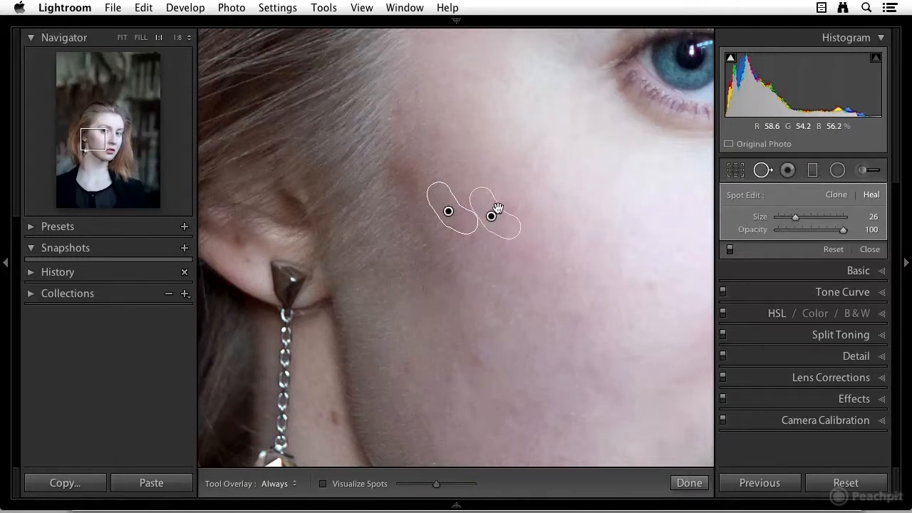
pyautogui.press('Delete')
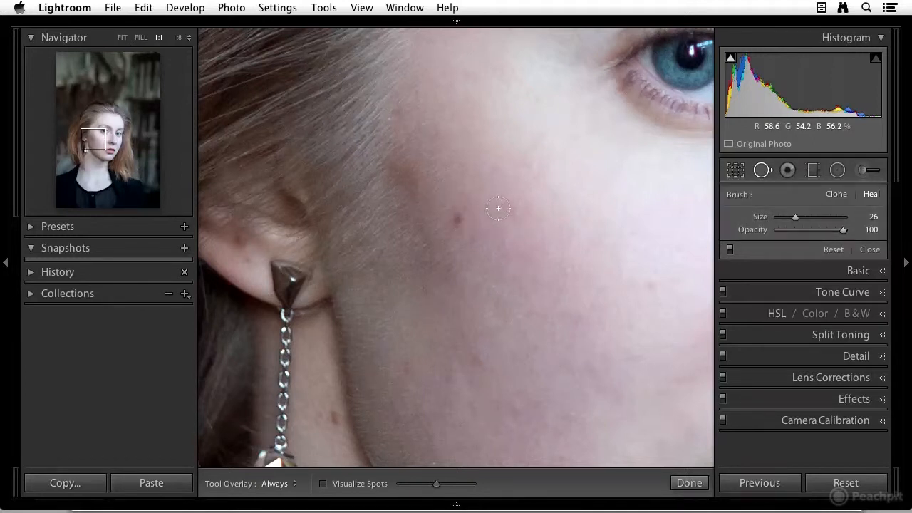
# - Heal the mole on the upper cheek with a single spot of size 35
pyautogui.scroll(4, 468, 229)
pyautogui.scroll(2, 458, 221)
pyautogui.click(459, 219)
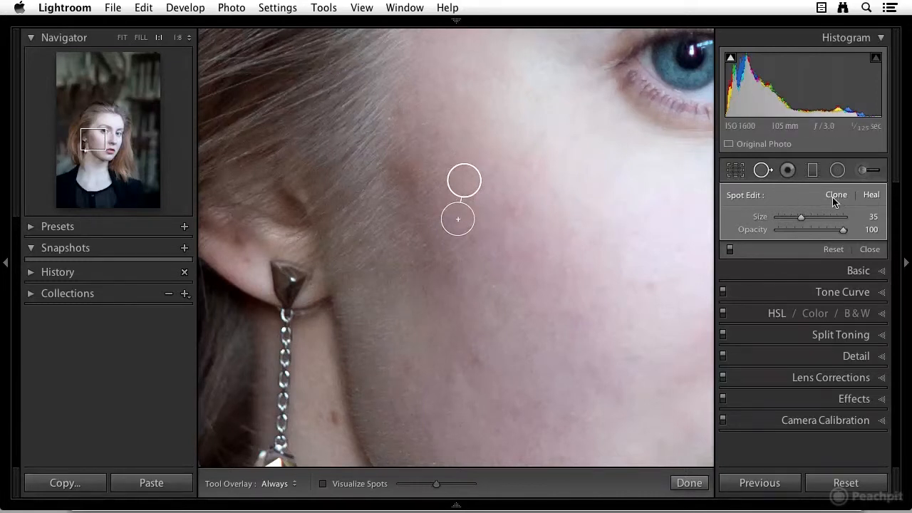
# - Switch the upper cheek spot to Clone and back to Heal
pyautogui.rightClick(462, 176)
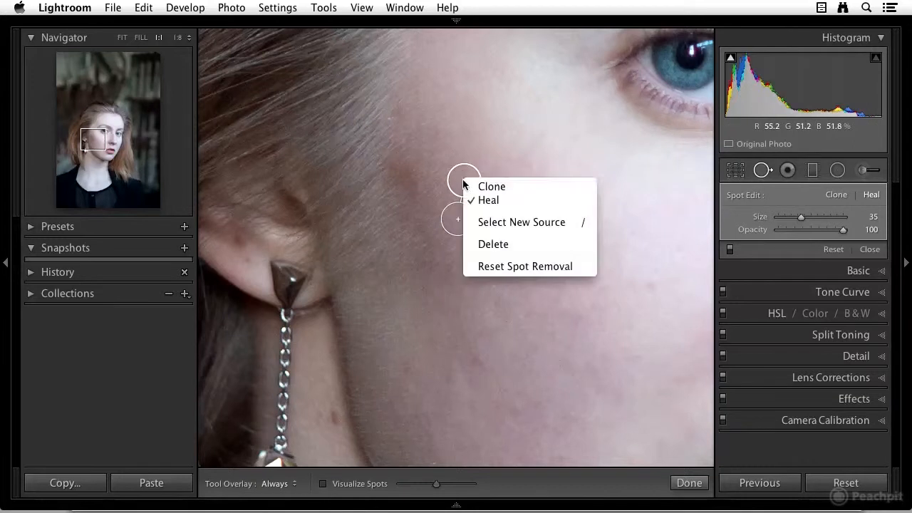
pyautogui.click(491, 187)
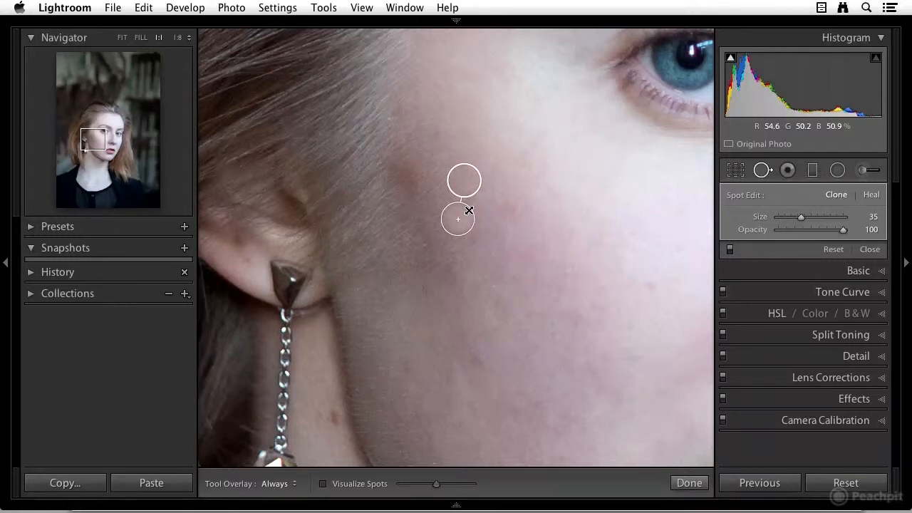
pyautogui.rightClick(471, 179)
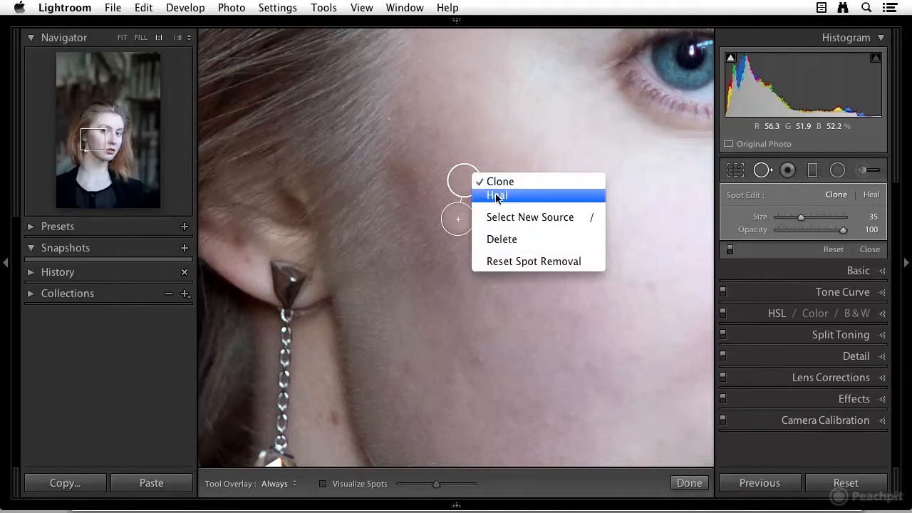
pyautogui.click(497, 196)
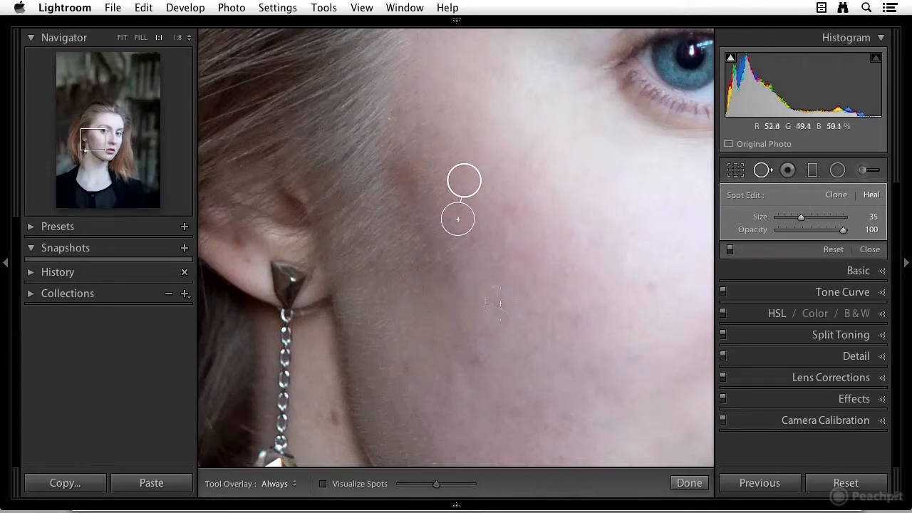
# - Heal the blemishes on the lower cheek, the bright part of the cheek, the neck behind the jaw and the jawline at size 35
pyautogui.click(476, 357)
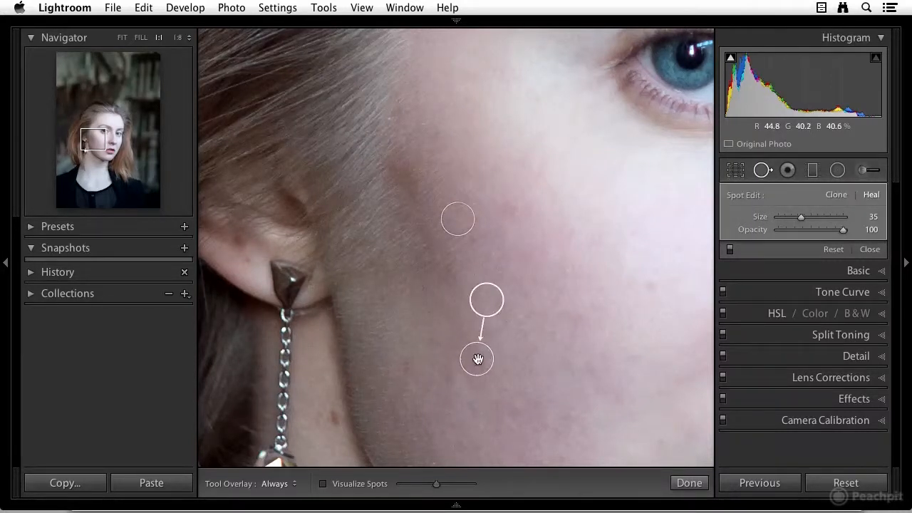
pyautogui.click(653, 287)
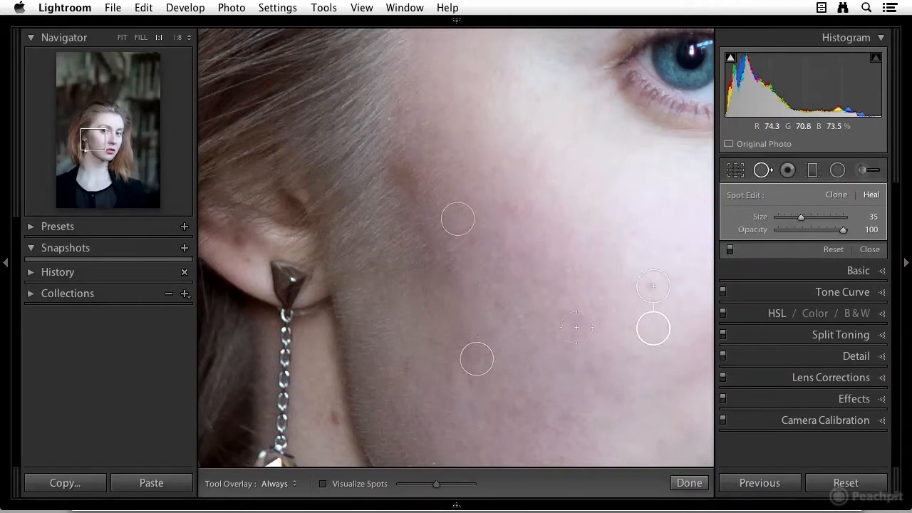
pyautogui.click(332, 418)
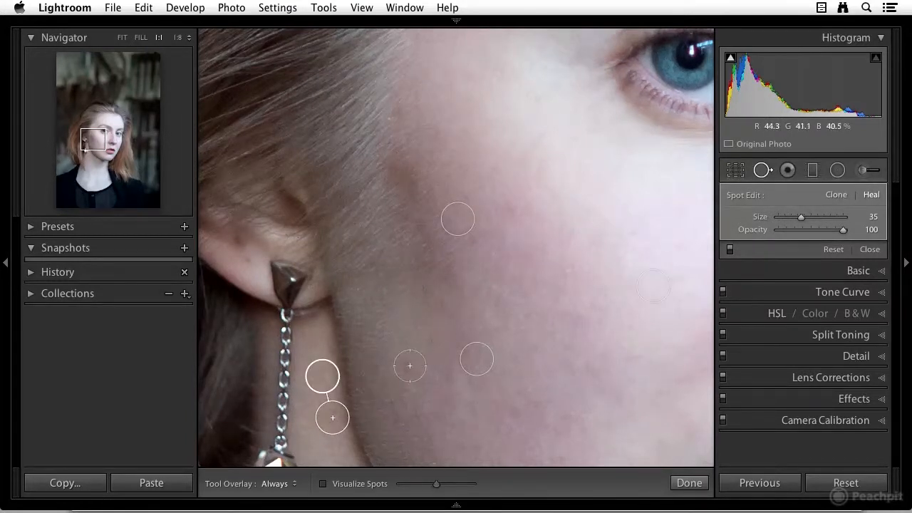
pyautogui.click(405, 368)
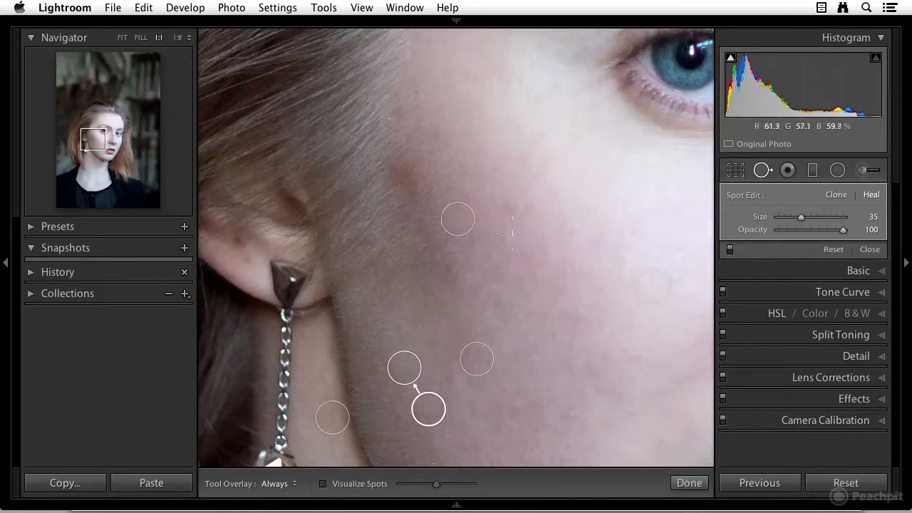
# - Heal the red blemish on the bridge of the nose between the eyes with a size 35 spot
pyautogui.moveTo(588, 212); pyautogui.dragTo(395, 218)
pyautogui.moveTo(561, 212); pyautogui.dragTo(423, 171)
pyautogui.moveTo(570, 178); pyautogui.dragTo(537, 249)
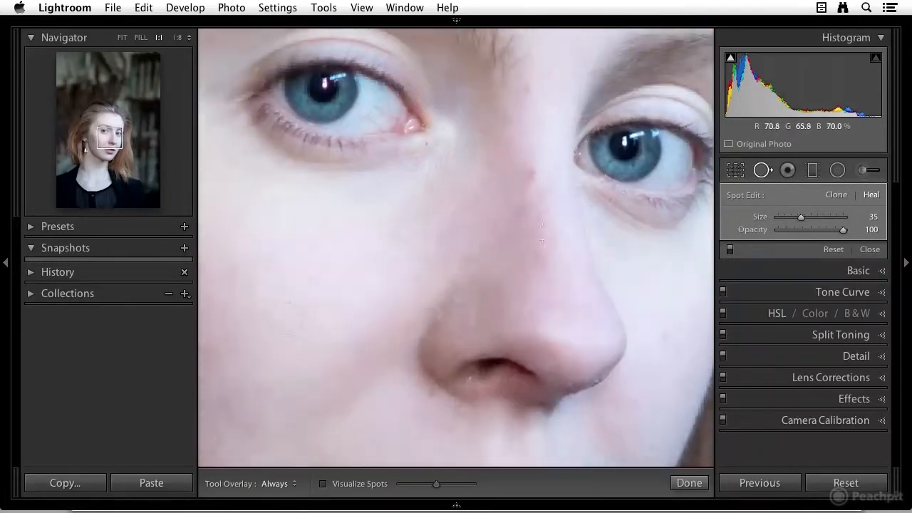
pyautogui.click(528, 175)
# - Heal the small red blemish between the eyebrows with a spot of size 23
pyautogui.moveTo(576, 250); pyautogui.dragTo(478, 375)
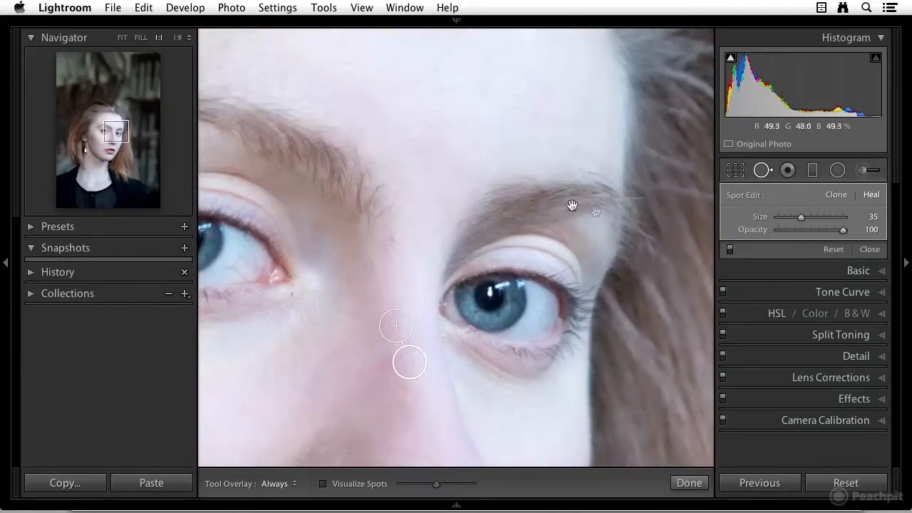
pyautogui.moveTo(594, 209); pyautogui.dragTo(692, 315)
pyautogui.moveTo(446, 126); pyautogui.dragTo(634, 183)
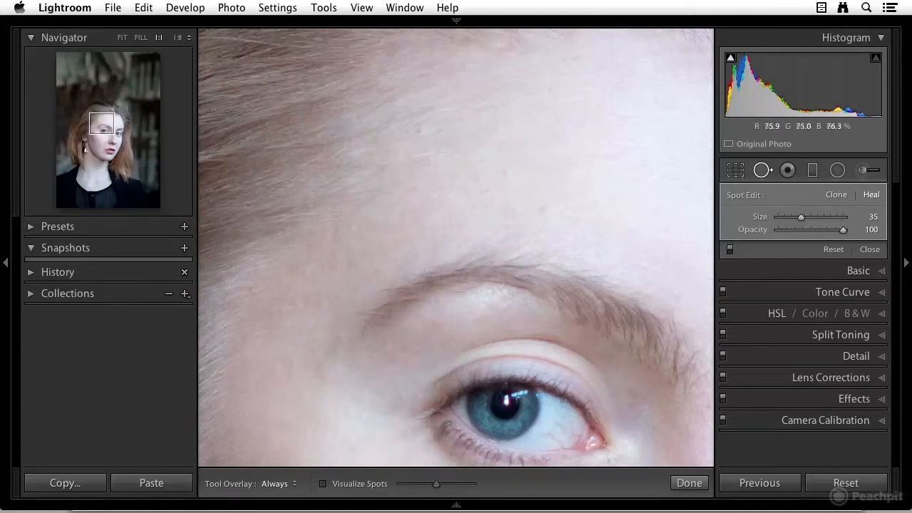
pyautogui.moveTo(651, 230); pyautogui.dragTo(613, 64)
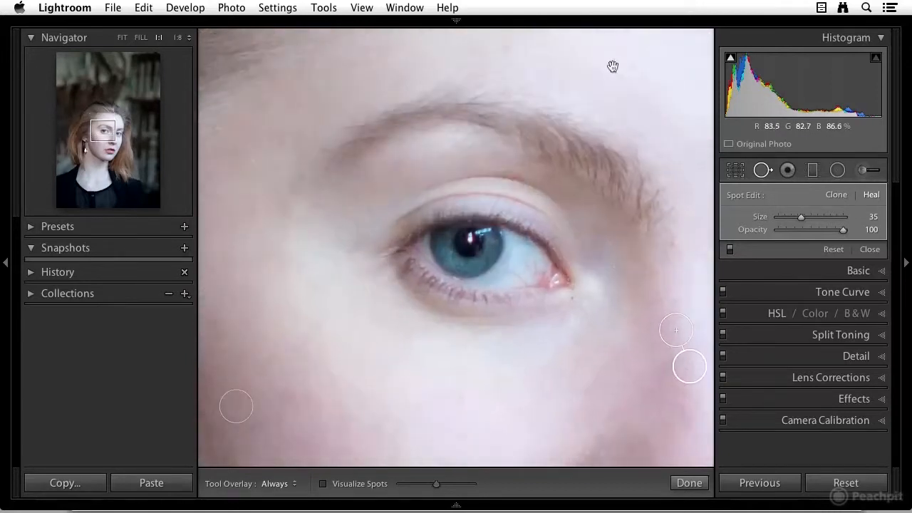
pyautogui.moveTo(613, 369); pyautogui.dragTo(590, 93)
pyautogui.moveTo(543, 244); pyautogui.dragTo(491, 331)
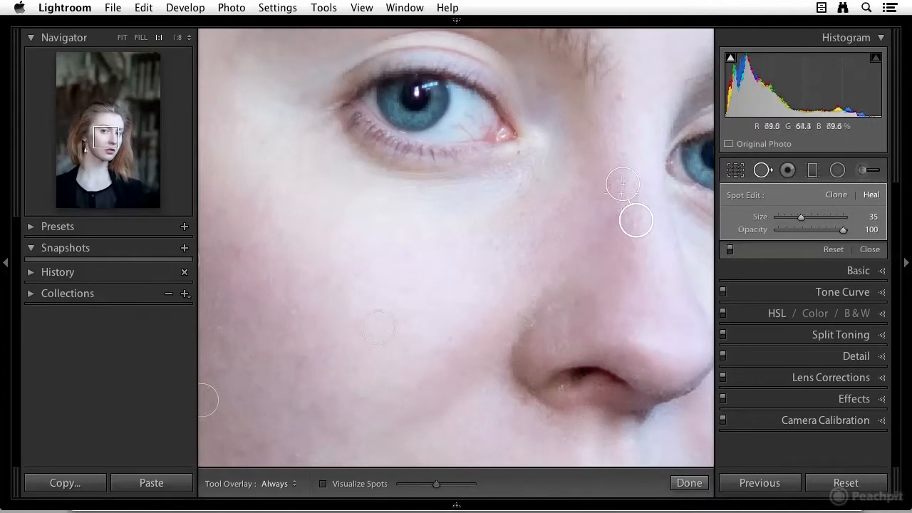
pyautogui.click(620, 97)
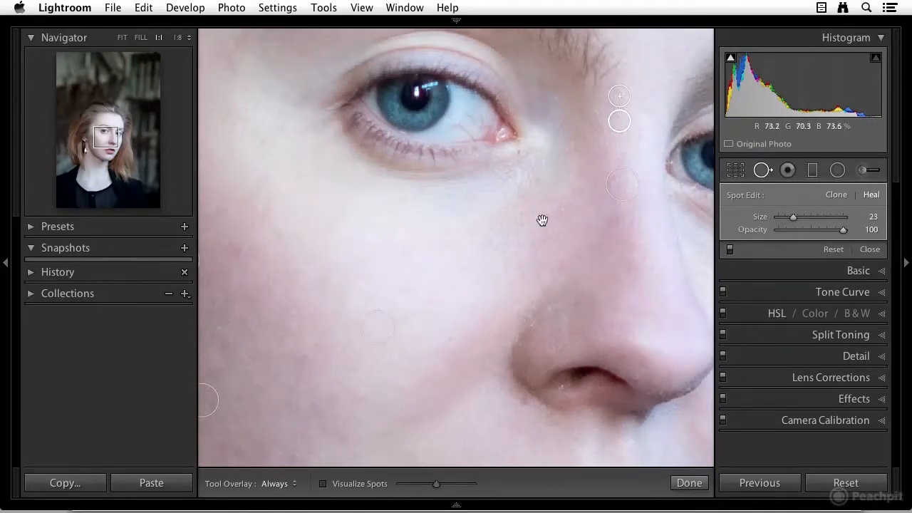
# - Heal the mole on the far edge of the cheek and the blemish on the near side of the mouth at size 23
pyautogui.moveTo(543, 217); pyautogui.dragTo(501, 13)
pyautogui.moveTo(570, 228); pyautogui.dragTo(531, 162)
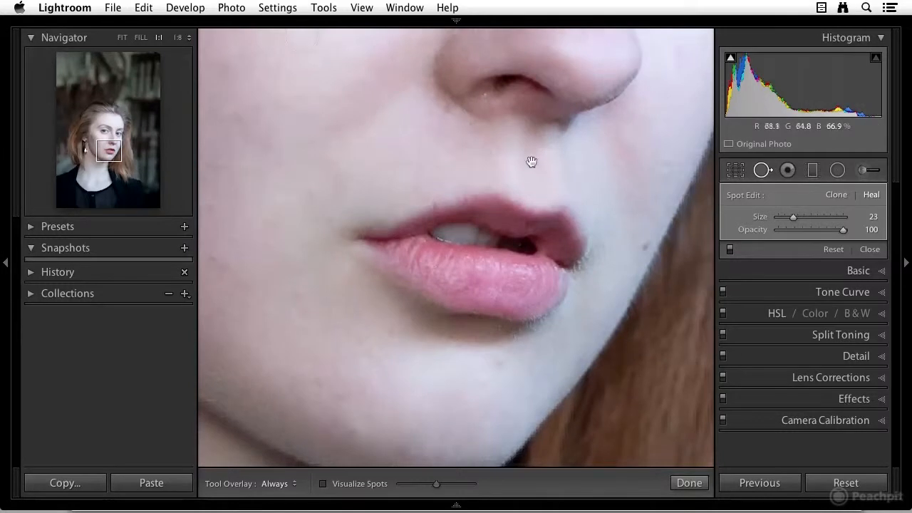
pyautogui.click(644, 246)
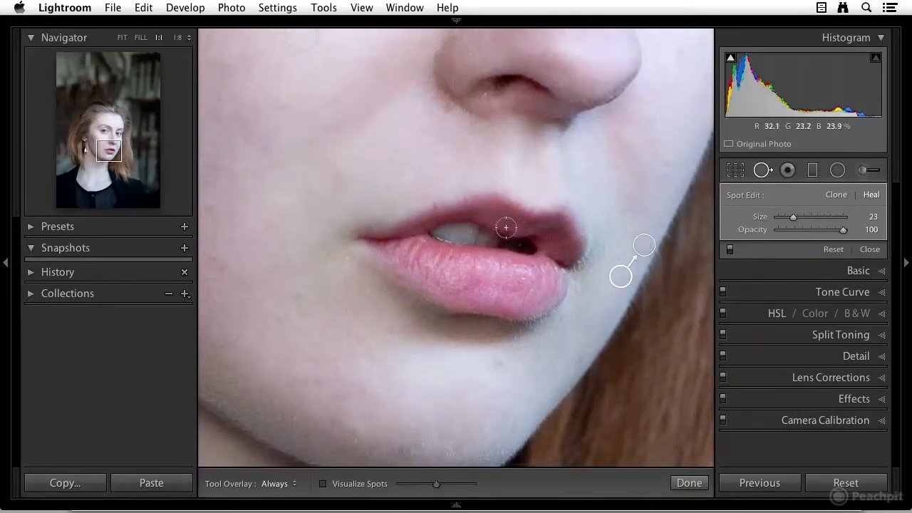
pyautogui.click(300, 293)
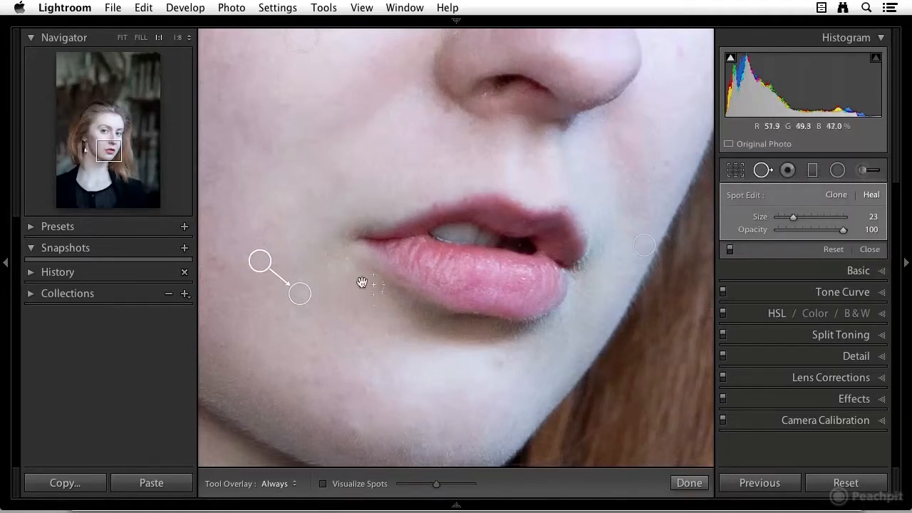
# - Select a new source for the heal spot beside the mouth and move that source slightly toward the ear
pyautogui.moveTo(362, 284); pyautogui.dragTo(608, 350)
pyautogui.moveTo(426, 118); pyautogui.dragTo(403, 93)
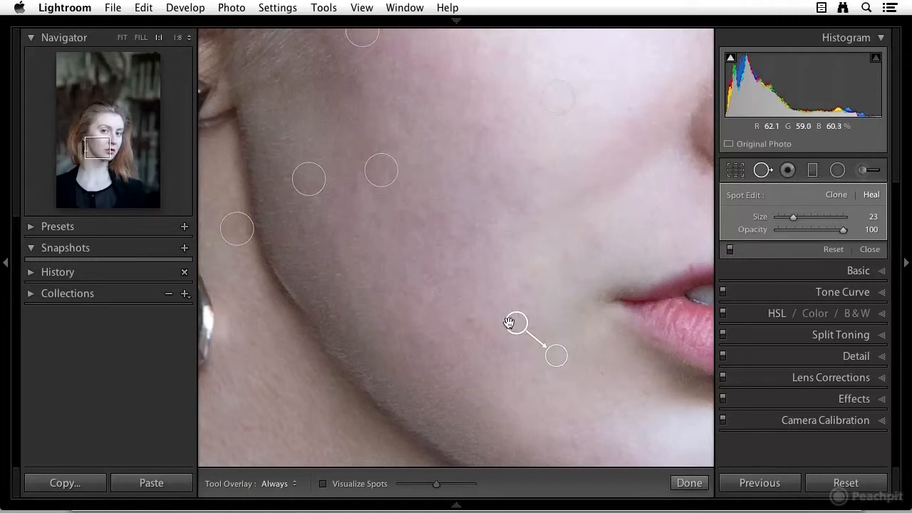
pyautogui.rightClick(555, 354)
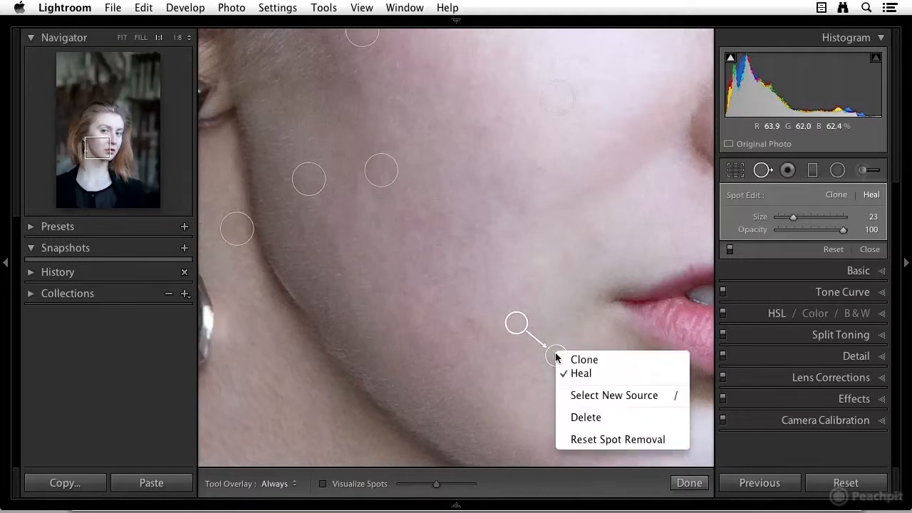
pyautogui.click(581, 396)
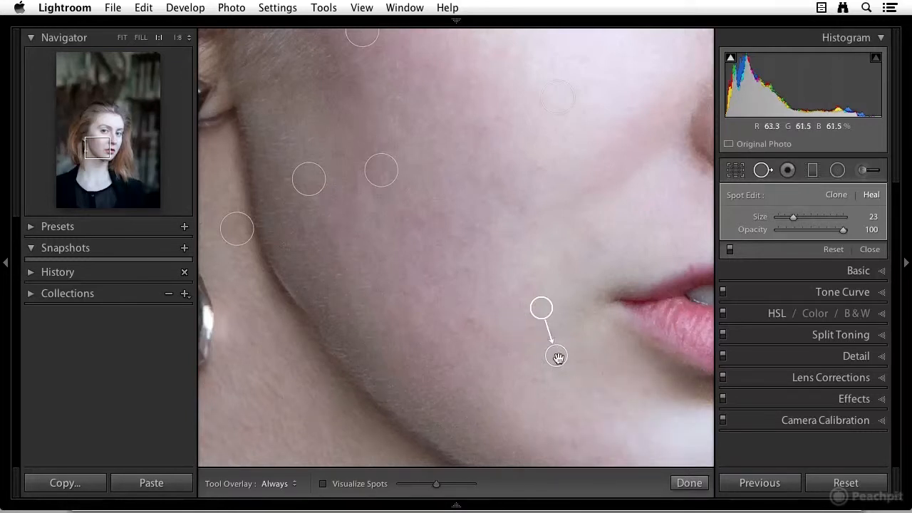
pyautogui.moveTo(547, 304); pyautogui.dragTo(530, 312)
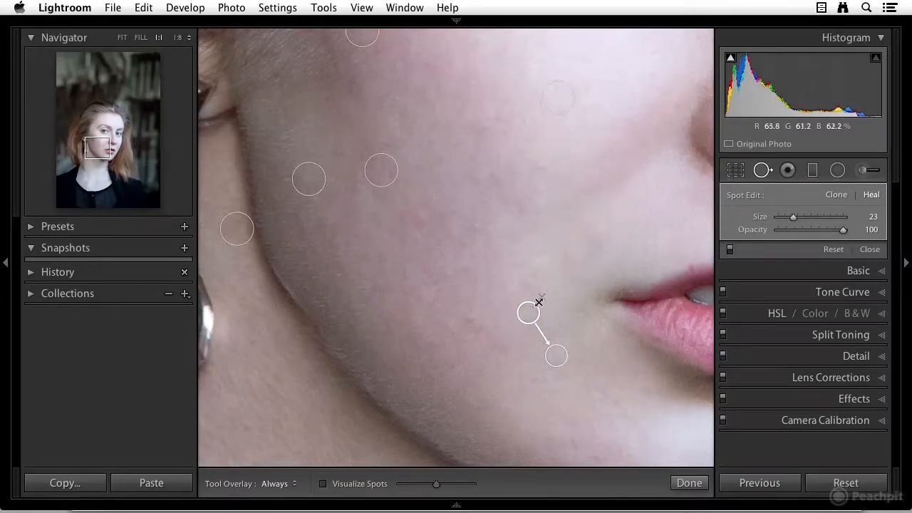
# - Close the Spot Removal tool and return to the Fill view to review the retouched face
pyautogui.click(762, 171)
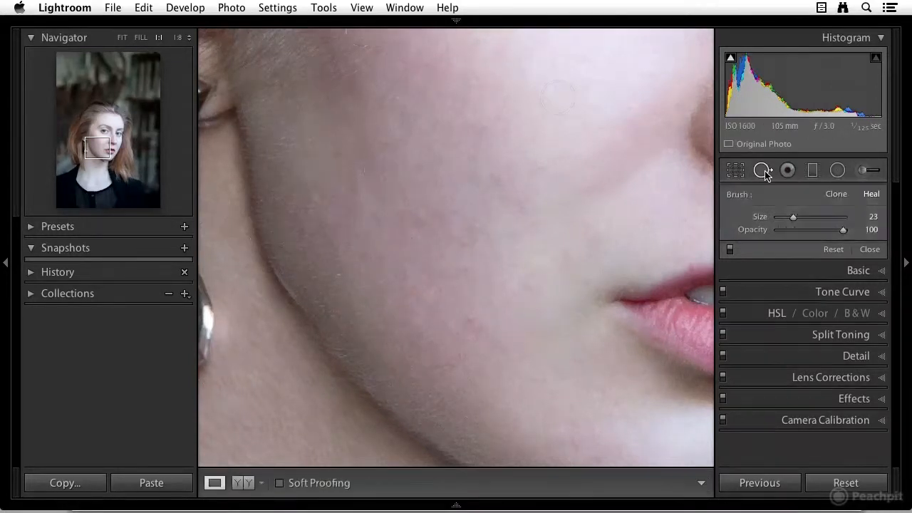
pyautogui.click(532, 153)
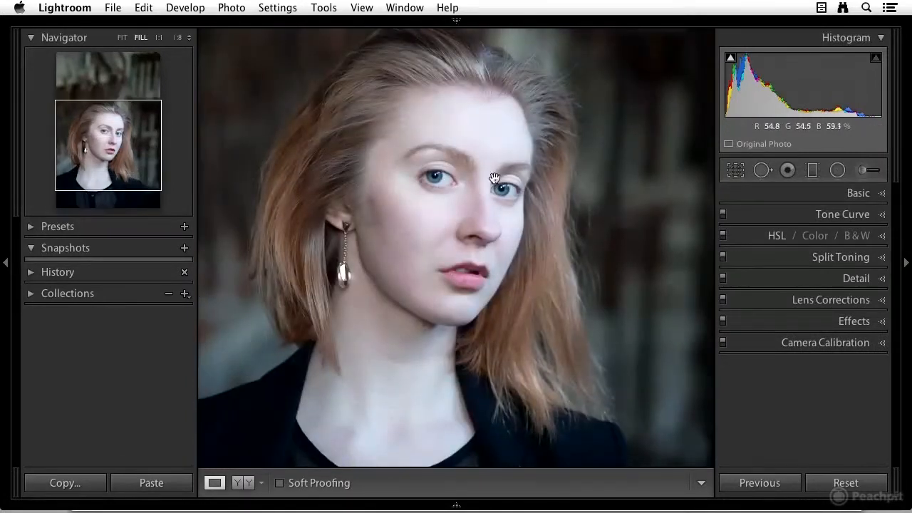
pyautogui.click(466, 192)
pyautogui.click(478, 178)
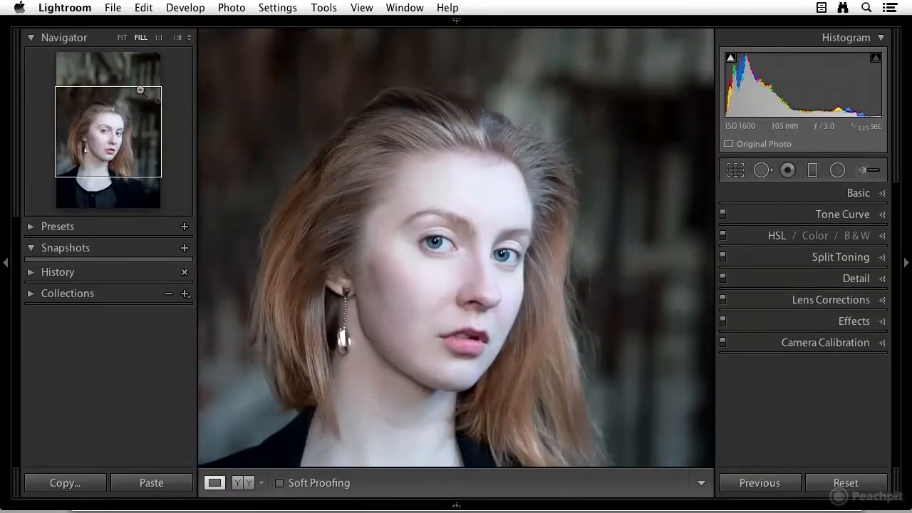
pyautogui.moveTo(477, 286); pyautogui.dragTo(486, 210)
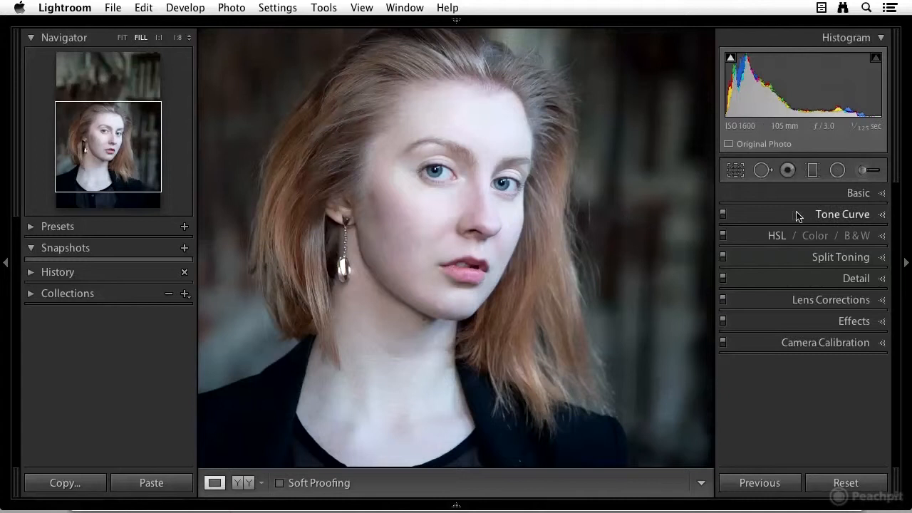
# - Activate the Adjustment Brush for a new mask with the Soften Skin effect preset
pyautogui.click(864, 171)
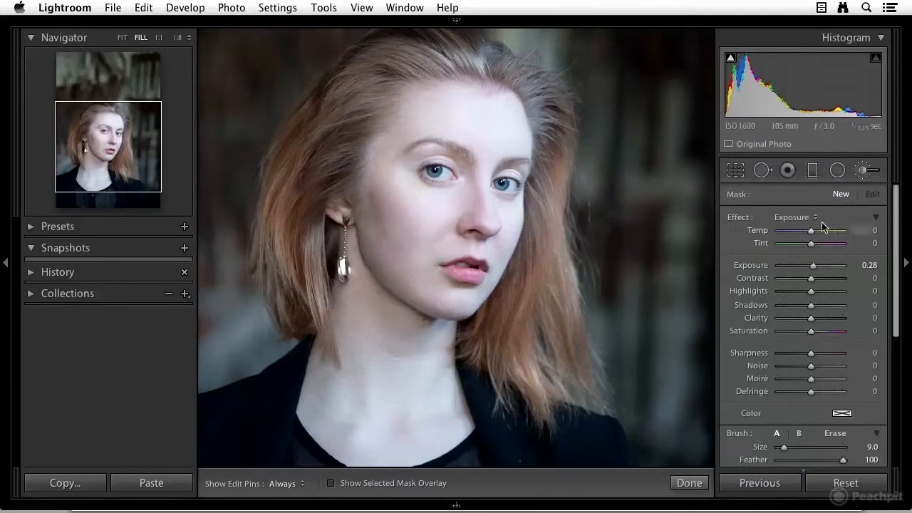
pyautogui.click(814, 218)
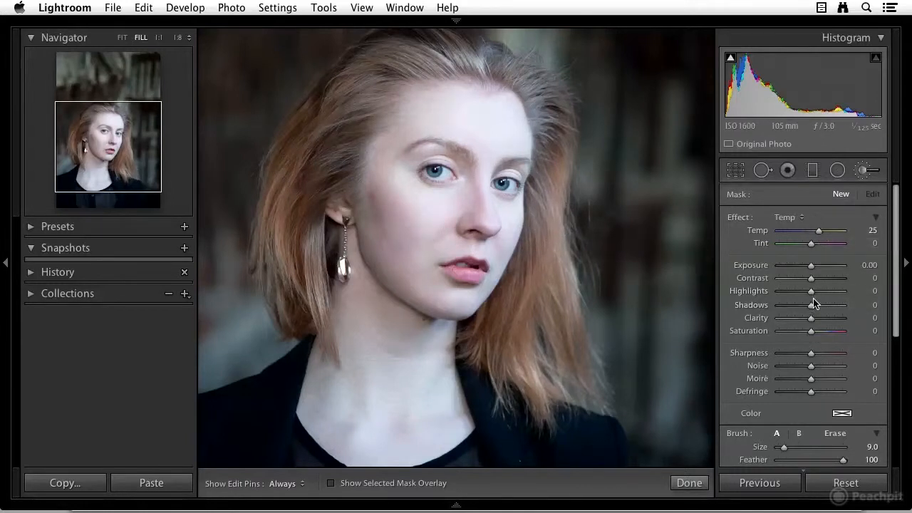
pyautogui.click(795, 220)
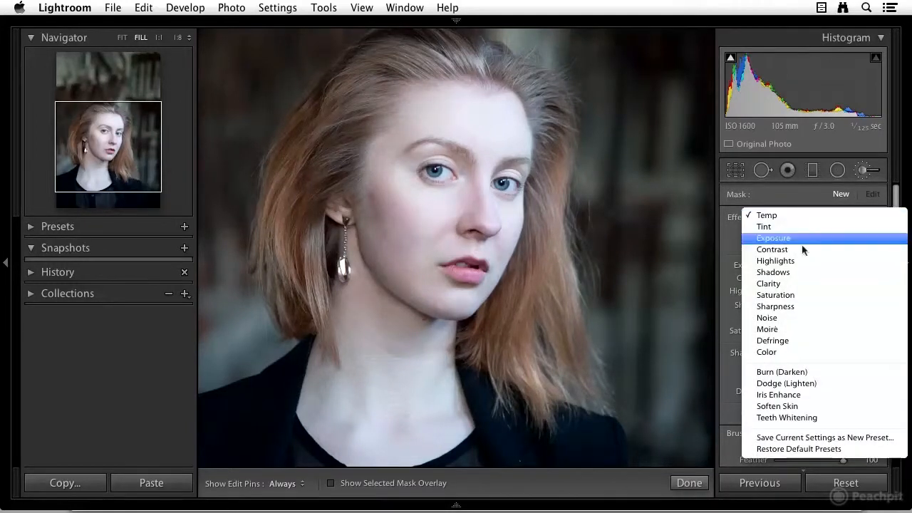
pyautogui.click(793, 406)
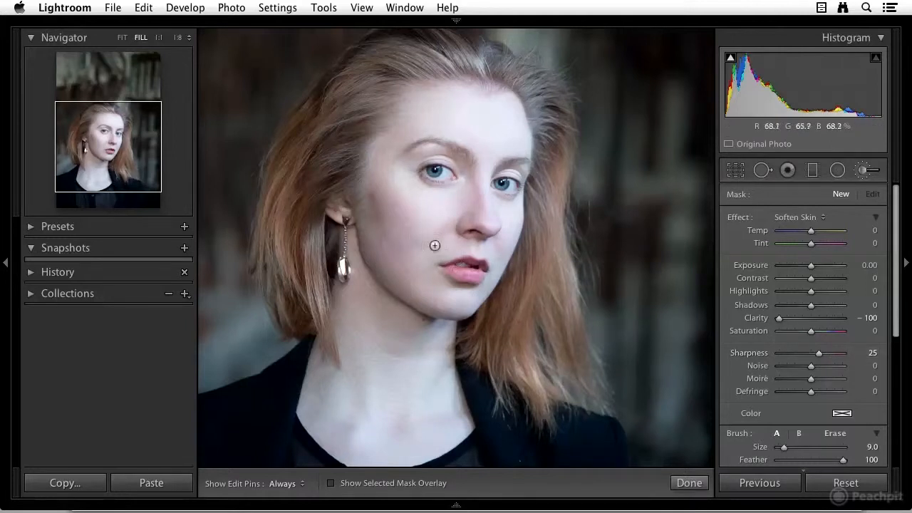
# - Set the Soften Skin brush size to 16
pyautogui.press('[')
pyautogui.press('[')
pyautogui.press('[')
pyautogui.press(']')
pyautogui.press(']')
pyautogui.press(']')
pyautogui.press(']')
pyautogui.press(']')
pyautogui.press(']')
pyautogui.press('[')
pyautogui.press('[')
pyautogui.press('[')
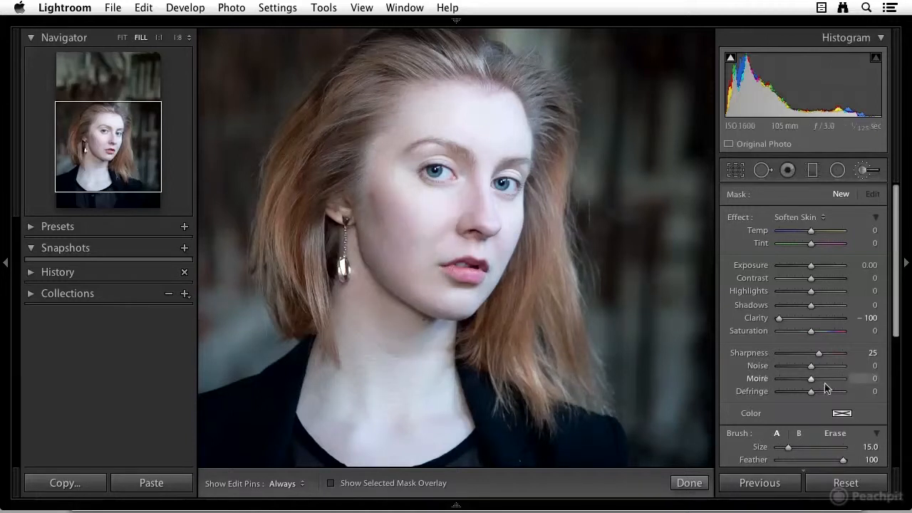
pyautogui.scroll(-1, 819, 388)
pyautogui.scroll(-5, 817, 387)
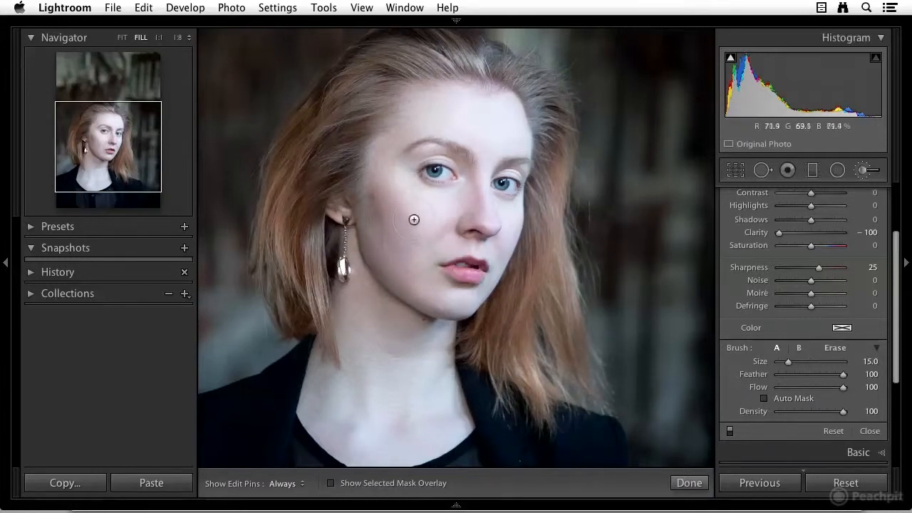
pyautogui.press(']')
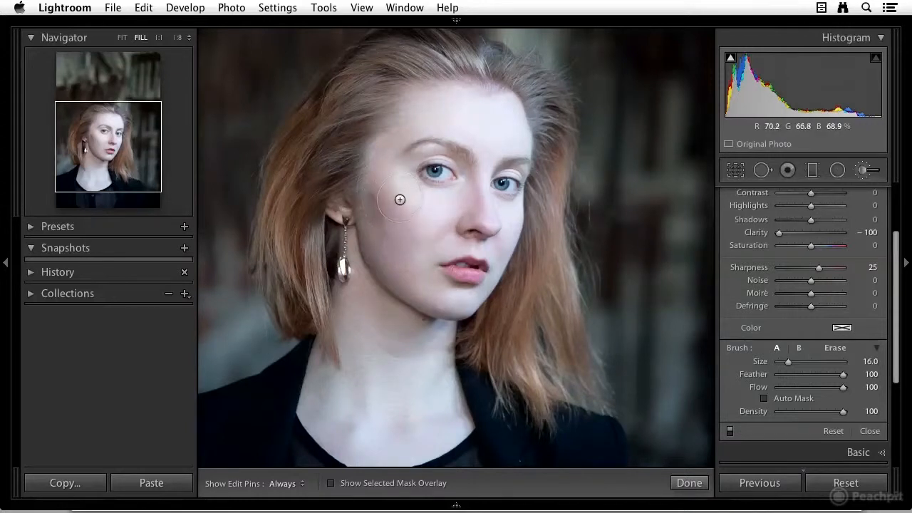
# - Paint skin softening over the near cheek and the neck, and show the selected mask overlay
pyautogui.press('h')
pyautogui.press('h')
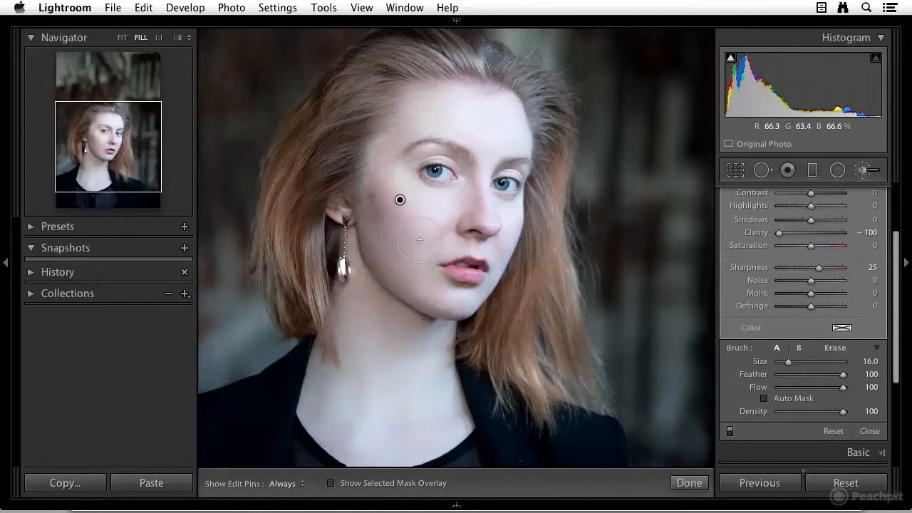
pyautogui.press('o')
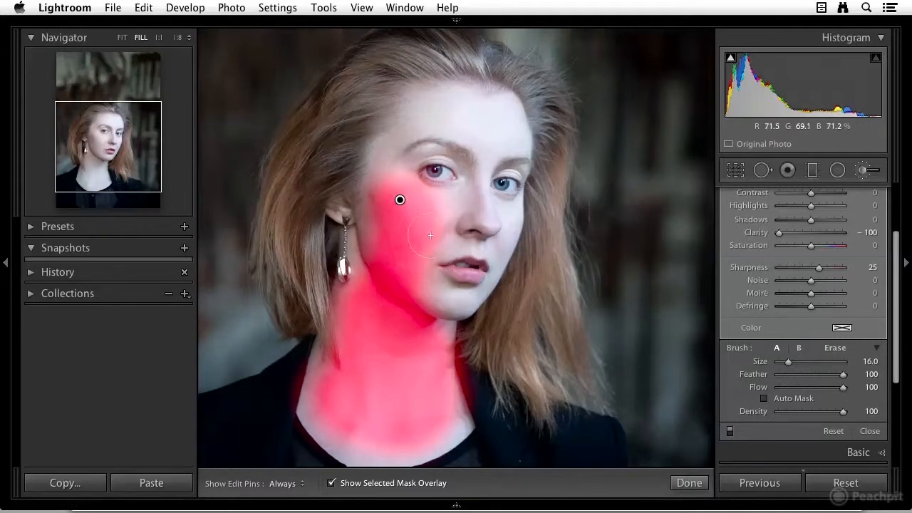
# - Reduce the brush size to 9 and extend the softening mask over the nose, far cheek and chin
pyautogui.press('[')
pyautogui.press('[')
pyautogui.press('h')
pyautogui.moveTo(463, 203); pyautogui.dragTo(454, 207)
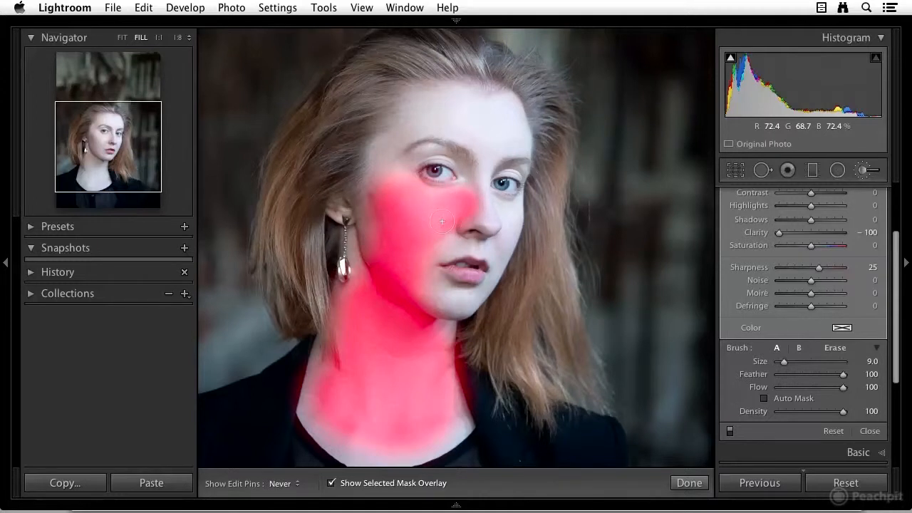
pyautogui.moveTo(429, 241)
pyautogui.mouseDown()
pyautogui.moveTo(426, 285)
pyautogui.moveTo(443, 305)
pyautogui.moveTo(465, 305)
pyautogui.moveTo(489, 294)
pyautogui.moveTo(502, 212)
pyautogui.moveTo(473, 222)
pyautogui.moveTo(489, 228)
pyautogui.mouseUp()
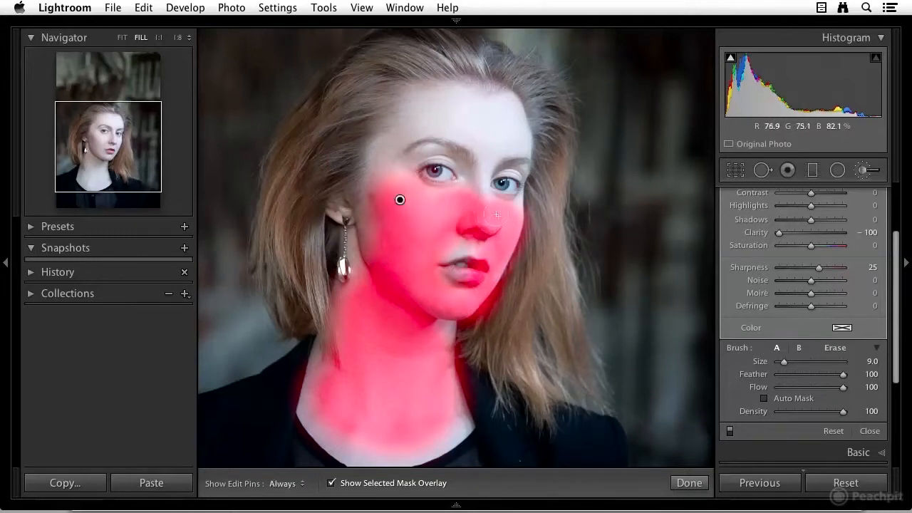
# - Extend the softening mask over the forehead, near temple and the outer edges of the neck and chest
pyautogui.moveTo(445, 121)
pyautogui.mouseDown()
pyautogui.moveTo(391, 135)
pyautogui.moveTo(372, 189)
pyautogui.mouseUp()
pyautogui.moveTo(436, 106)
pyautogui.mouseDown()
pyautogui.moveTo(425, 119)
pyautogui.moveTo(436, 93)
pyautogui.moveTo(464, 107)
pyautogui.moveTo(508, 108)
pyautogui.moveTo(514, 123)
pyautogui.moveTo(492, 139)
pyautogui.moveTo(460, 122)
pyautogui.moveTo(488, 148)
pyautogui.moveTo(513, 139)
pyautogui.moveTo(485, 110)
pyautogui.mouseUp()
pyautogui.moveTo(372, 300)
pyautogui.mouseDown()
pyautogui.moveTo(360, 235)
pyautogui.moveTo(408, 340)
pyautogui.moveTo(443, 332)
pyautogui.moveTo(453, 388)
pyautogui.moveTo(440, 436)
pyautogui.moveTo(389, 449)
pyautogui.moveTo(320, 406)
pyautogui.moveTo(324, 445)
pyautogui.moveTo(402, 463)
pyautogui.moveTo(481, 420)
pyautogui.moveTo(344, 406)
pyautogui.moveTo(324, 331)
pyautogui.moveTo(313, 388)
pyautogui.mouseUp()
pyautogui.press('h')
pyautogui.press('h')
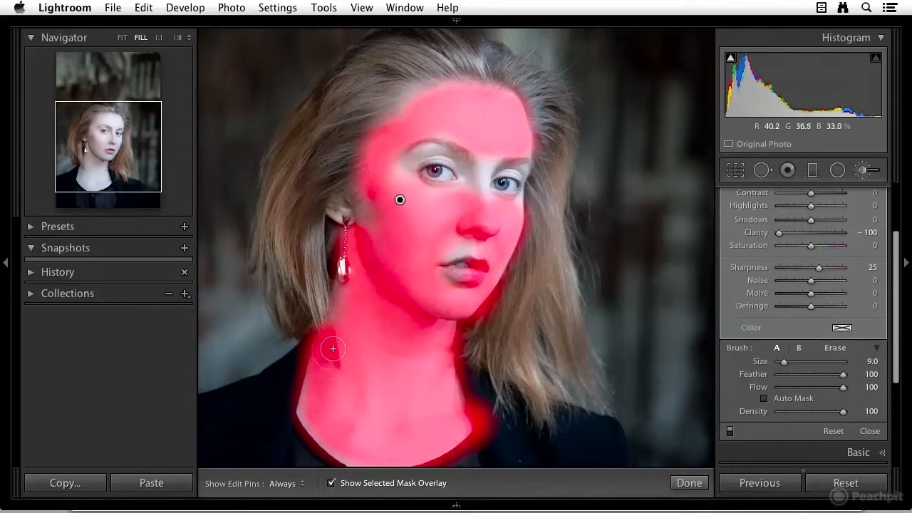
# - Erase the softening mask from the hair strand beside the neck and from the hairline at the near temple
pyautogui.press('alt')
pyautogui.press('alt')
pyautogui.moveTo(329, 327)
pyautogui.mouseDown()
pyautogui.moveTo(327, 319)
pyautogui.moveTo(335, 356)
pyautogui.mouseUp()
pyautogui.press('h')
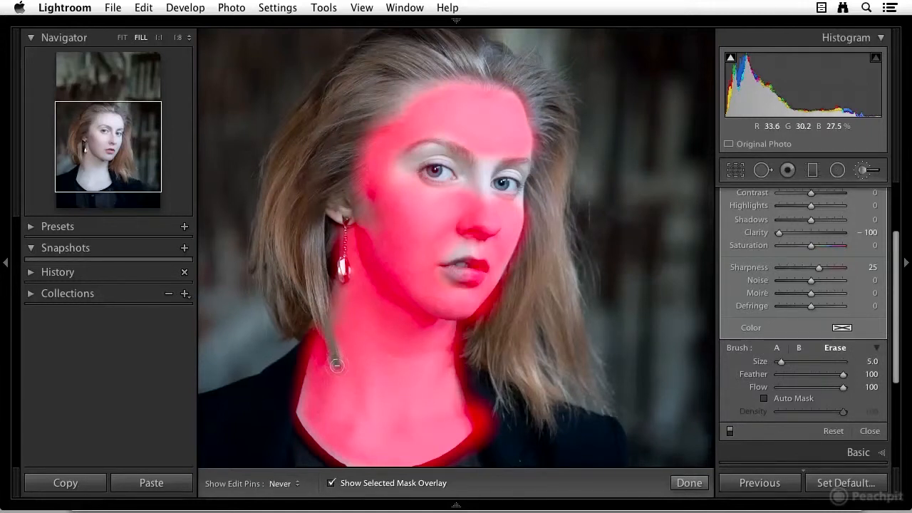
pyautogui.press('h')
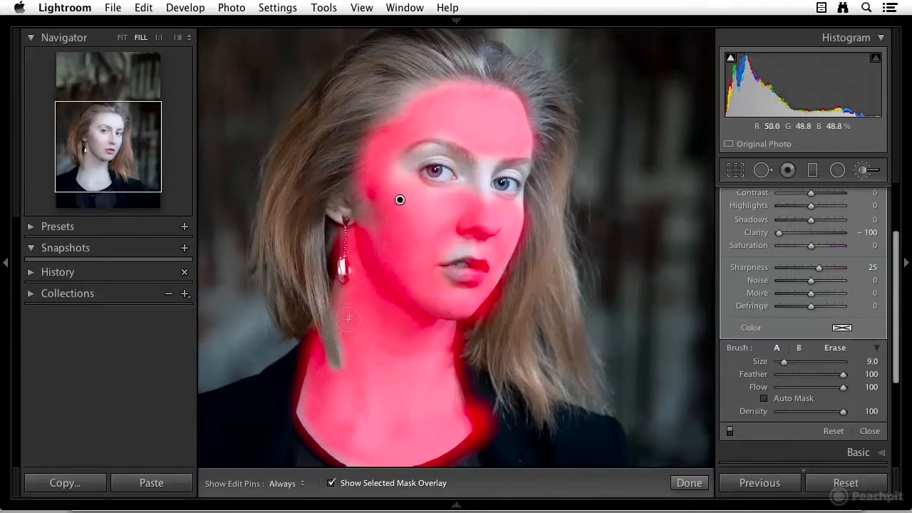
pyautogui.press('alt')
pyautogui.moveTo(368, 135)
pyautogui.mouseDown()
pyautogui.moveTo(353, 189)
pyautogui.moveTo(370, 141)
pyautogui.moveTo(362, 203)
pyautogui.moveTo(377, 135)
pyautogui.moveTo(394, 118)
pyautogui.moveTo(369, 136)
pyautogui.moveTo(352, 180)
pyautogui.mouseUp()
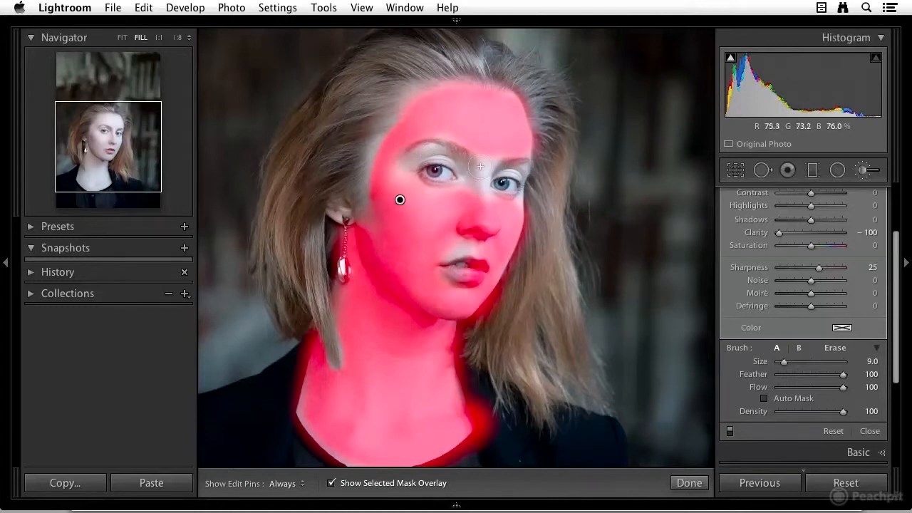
# - Fill mask gaps on the nose bridge, around the mouth and beside the near eye at size 5, and hide the mask overlay
pyautogui.moveTo(480, 166)
pyautogui.mouseDown()
pyautogui.moveTo(487, 204)
pyautogui.moveTo(450, 243)
pyautogui.moveTo(482, 248)
pyautogui.mouseUp()
pyautogui.moveTo(517, 212)
pyautogui.mouseDown()
pyautogui.moveTo(496, 268)
pyautogui.moveTo(431, 224)
pyautogui.mouseUp()
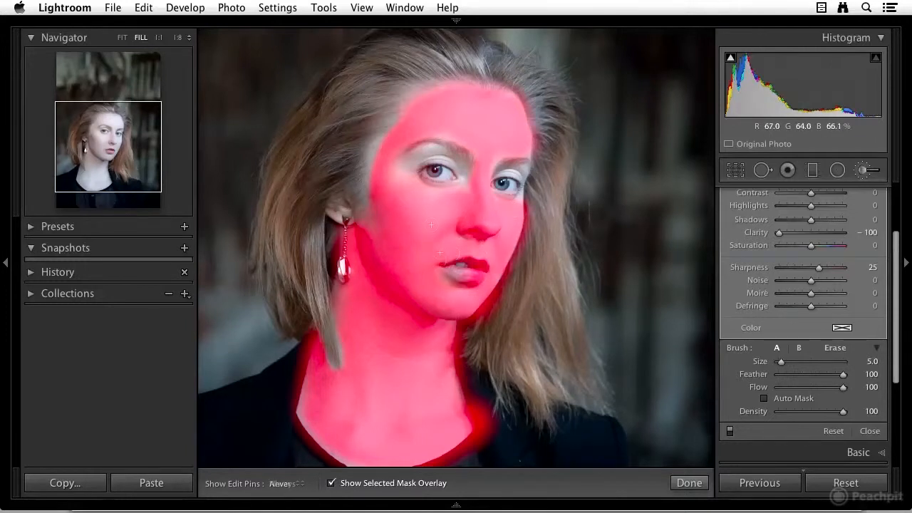
pyautogui.moveTo(405, 187); pyautogui.dragTo(400, 166)
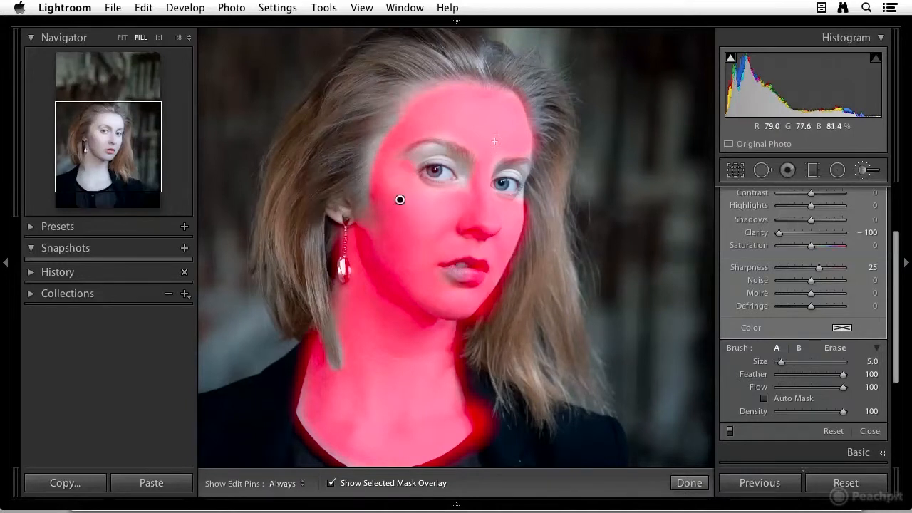
pyautogui.press('o')
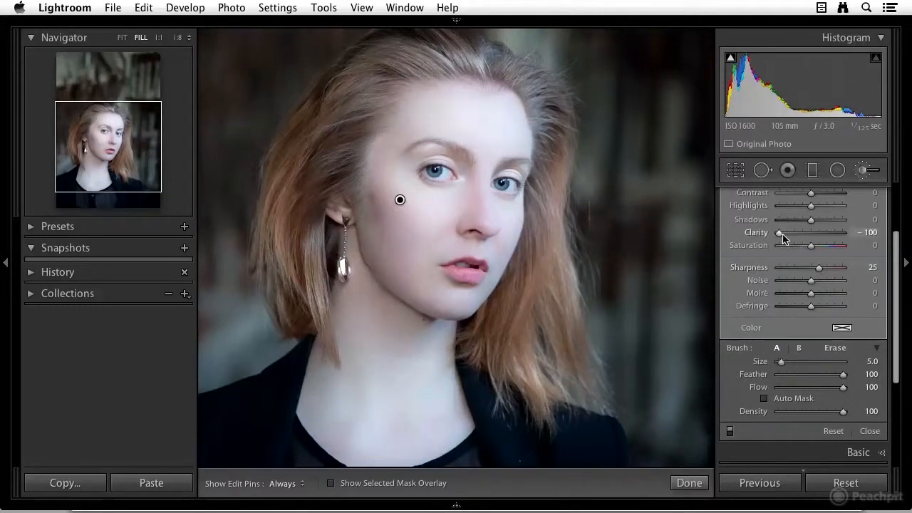
# - Set the skin-softening mask's Clarity to -52
pyautogui.moveTo(781, 237); pyautogui.dragTo(790, 239)
pyautogui.scroll(1, 777, 242)
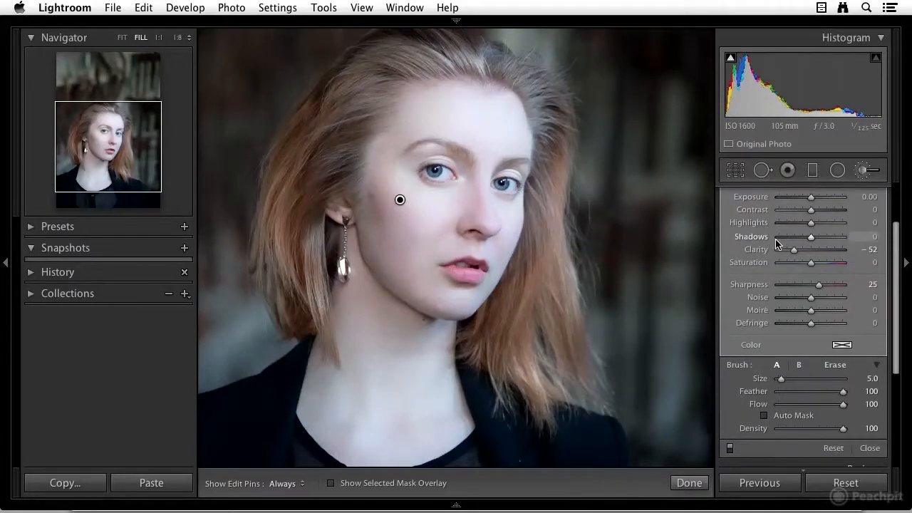
pyautogui.scroll(4, 776, 242)
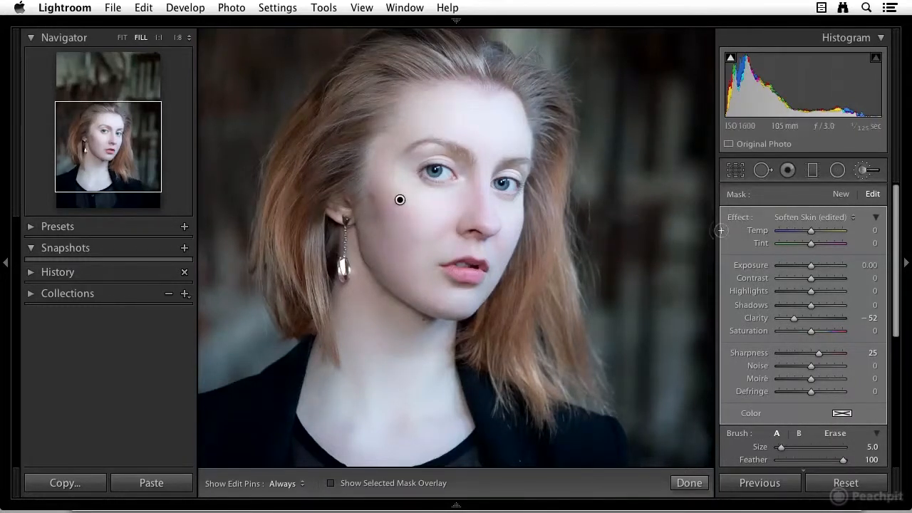
# - Start a new brush mask with the Iris Enhance effect preset
pyautogui.click(842, 195)
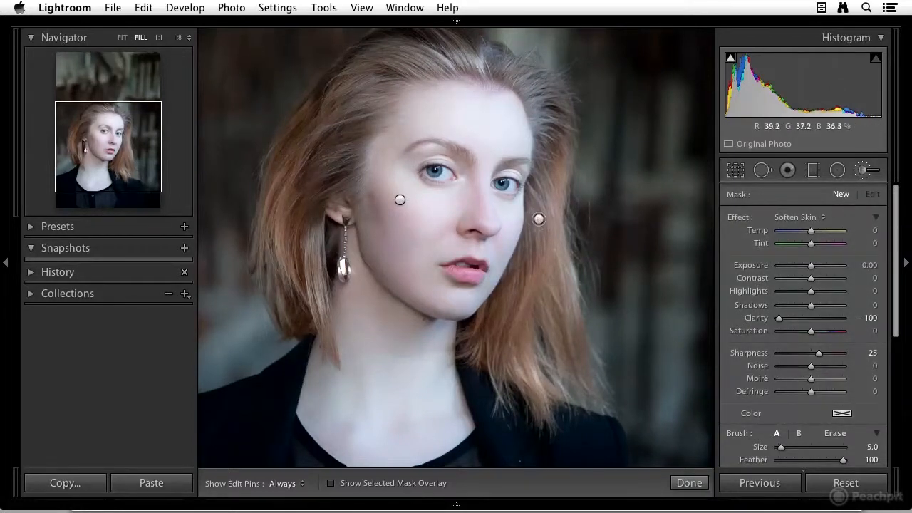
pyautogui.click(803, 218)
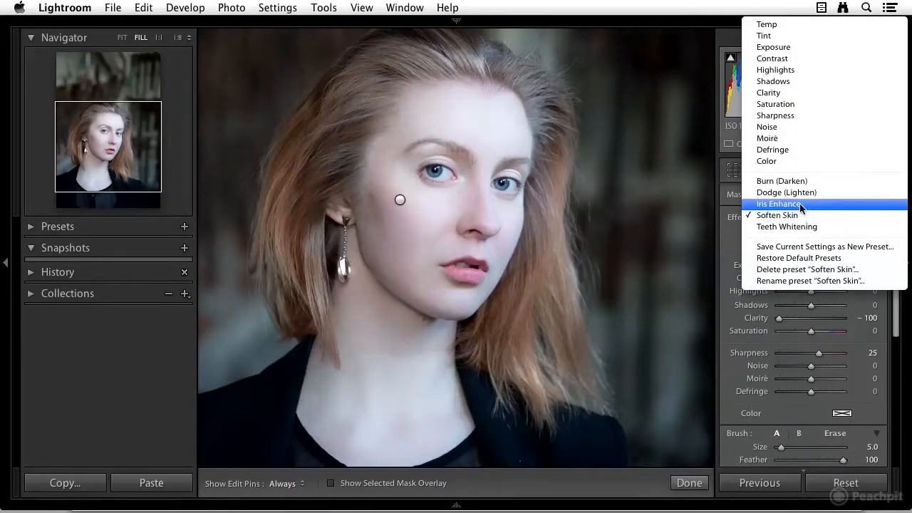
pyautogui.click(797, 203)
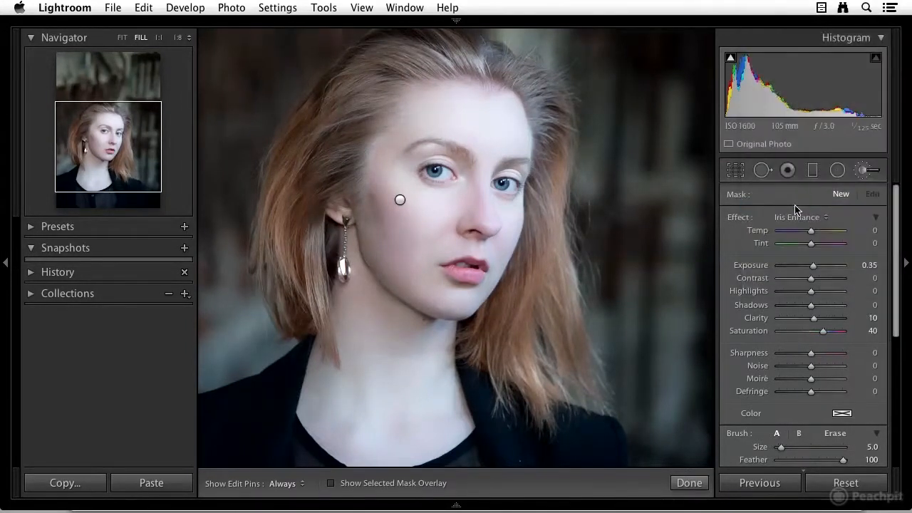
# - Paint Iris Enhance over the irises of both eyes at 1:1 magnification with brush size 12
pyautogui.click(158, 39)
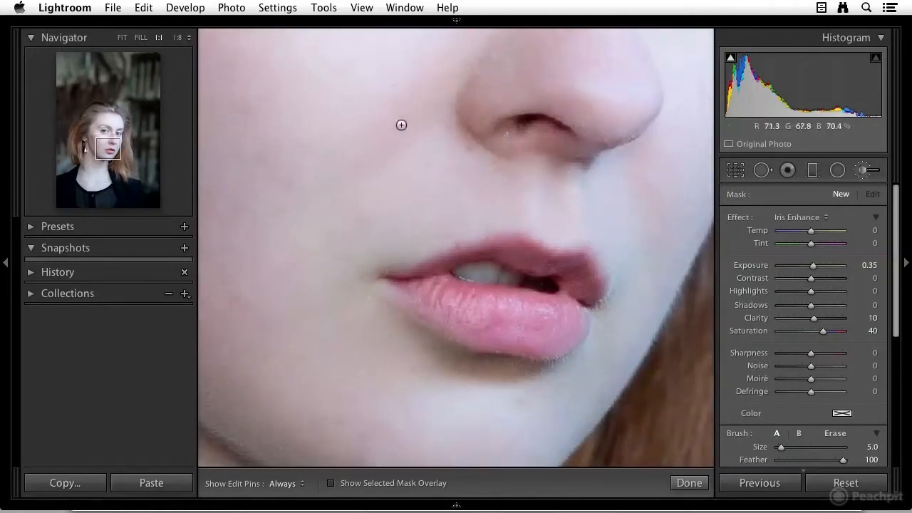
pyautogui.moveTo(421, 87); pyautogui.dragTo(424, 409)
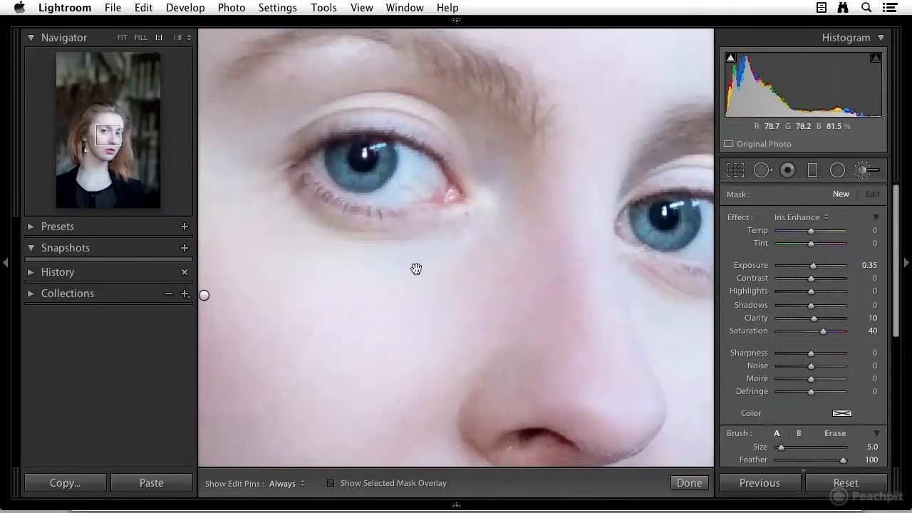
pyautogui.moveTo(398, 264); pyautogui.dragTo(457, 298)
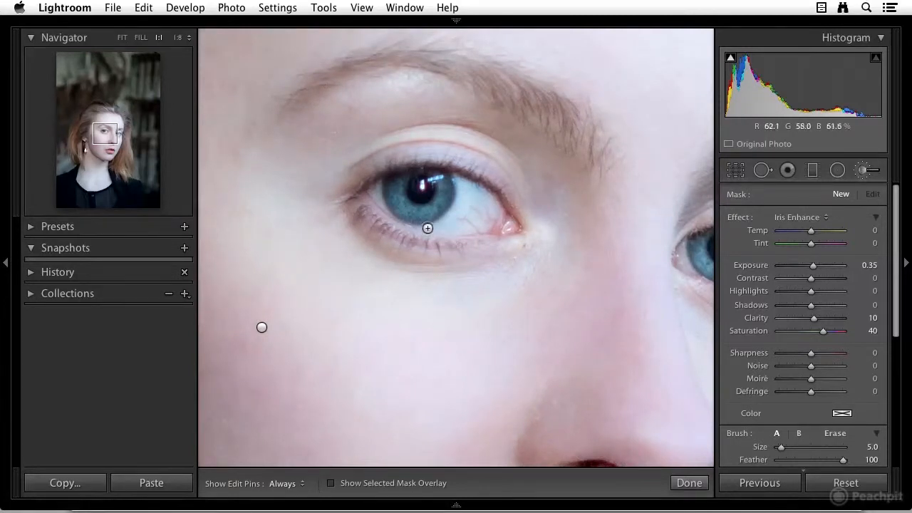
pyautogui.scroll(4, 425, 208)
pyautogui.press('h')
pyautogui.moveTo(424, 207)
pyautogui.mouseDown()
pyautogui.moveTo(400, 187)
pyautogui.moveTo(402, 199)
pyautogui.moveTo(424, 208)
pyautogui.moveTo(444, 182)
pyautogui.moveTo(426, 210)
pyautogui.moveTo(406, 180)
pyautogui.moveTo(434, 178)
pyautogui.moveTo(441, 190)
pyautogui.moveTo(430, 202)
pyautogui.moveTo(397, 188)
pyautogui.moveTo(439, 200)
pyautogui.mouseUp()
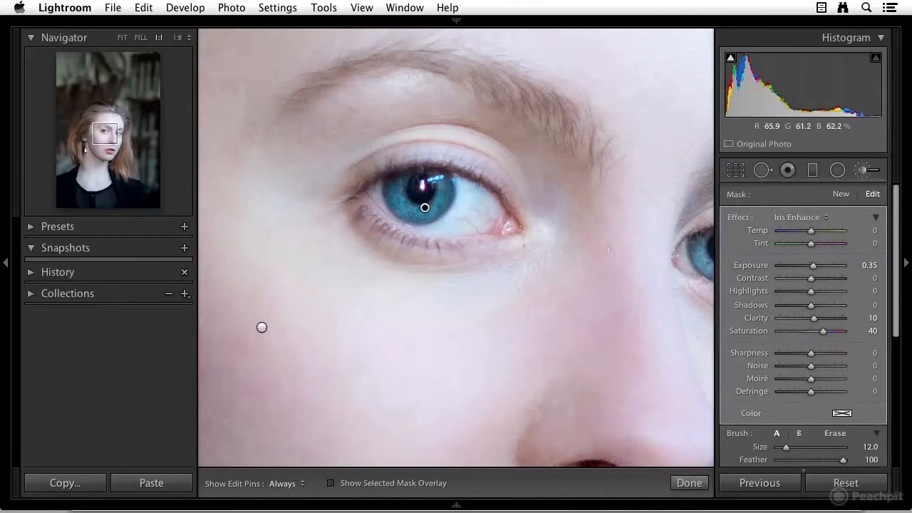
pyautogui.moveTo(662, 259)
pyautogui.mouseDown()
pyautogui.moveTo(510, 241)
pyautogui.moveTo(549, 226)
pyautogui.moveTo(551, 241)
pyautogui.moveTo(567, 248)
pyautogui.moveTo(587, 226)
pyautogui.moveTo(568, 214)
pyautogui.moveTo(545, 221)
pyautogui.moveTo(548, 240)
pyautogui.moveTo(587, 238)
pyautogui.moveTo(583, 218)
pyautogui.moveTo(551, 229)
pyautogui.mouseUp()
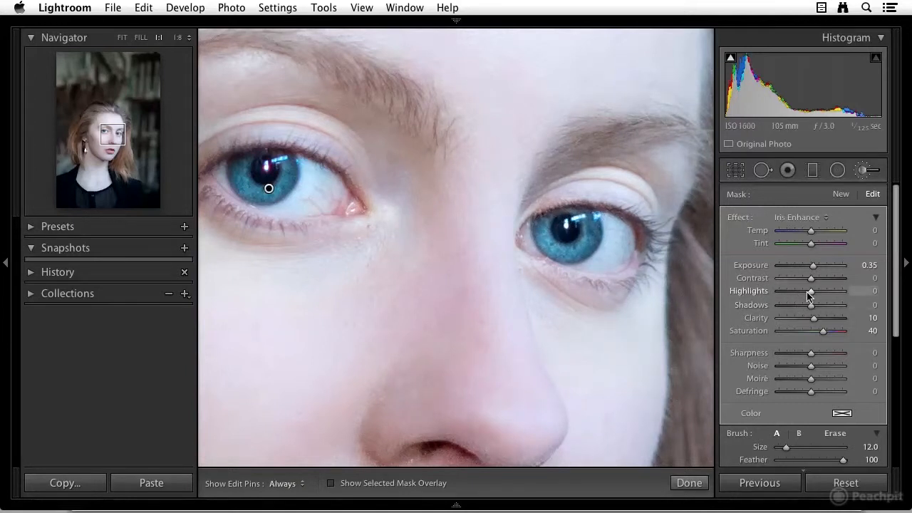
# - Start another new brush mask with the Exposure effect at 0.44
pyautogui.scroll(-3, 824, 337)
pyautogui.scroll(2, 825, 337)
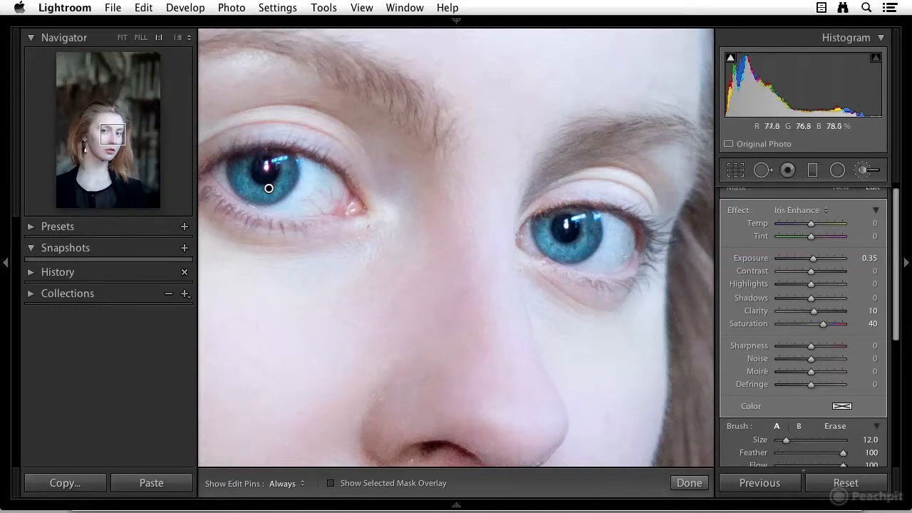
pyautogui.scroll(1, 821, 253)
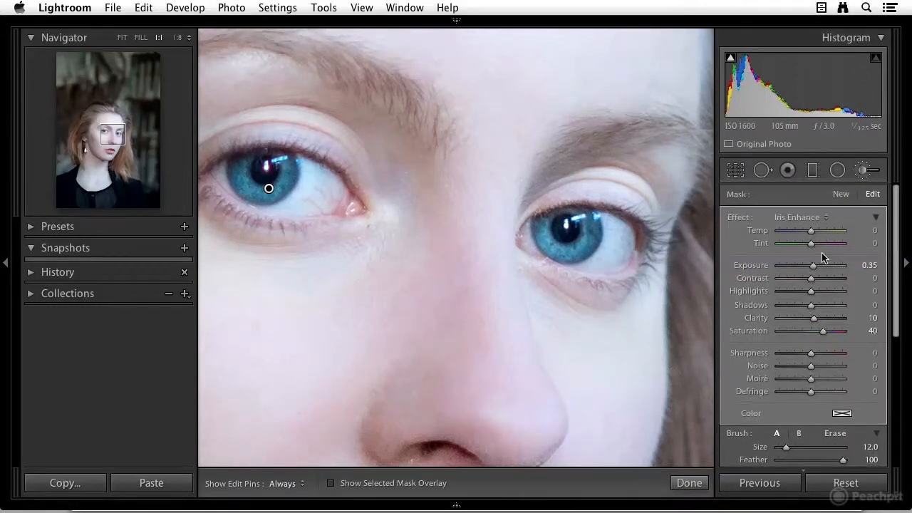
pyautogui.click(842, 194)
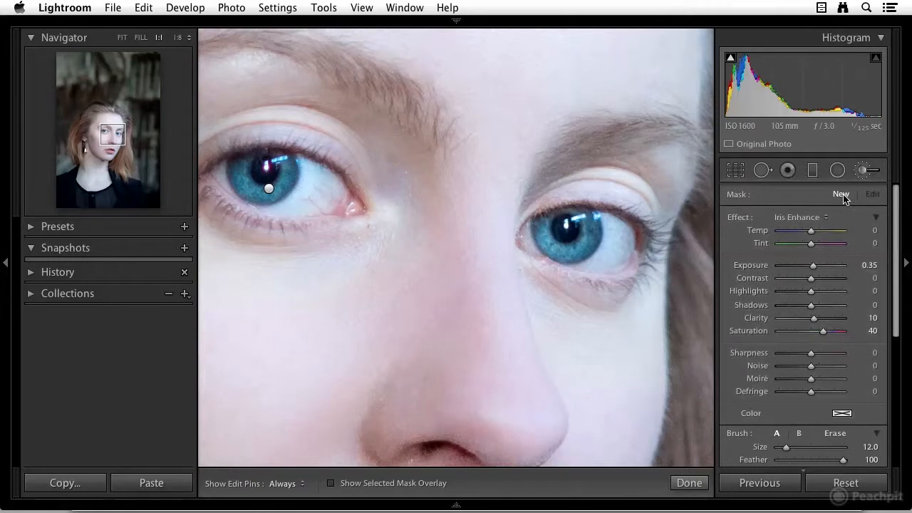
pyautogui.click(798, 218)
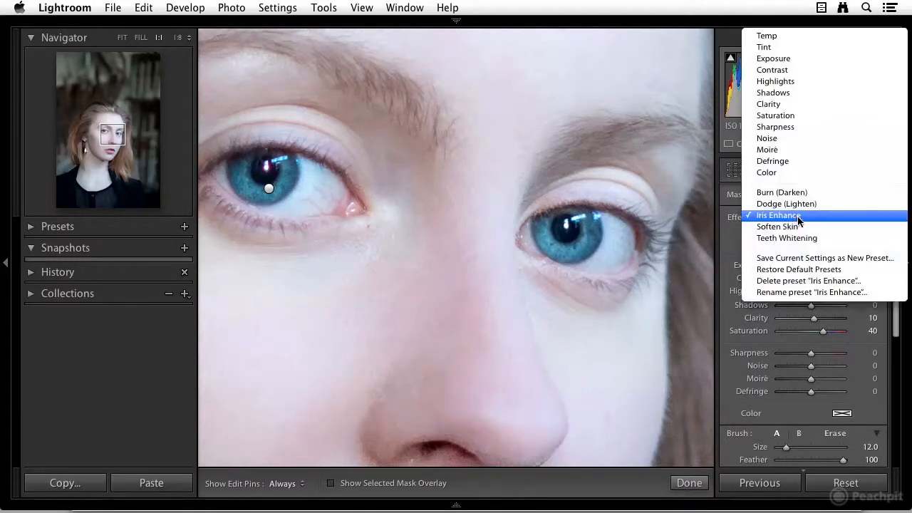
pyautogui.click(783, 61)
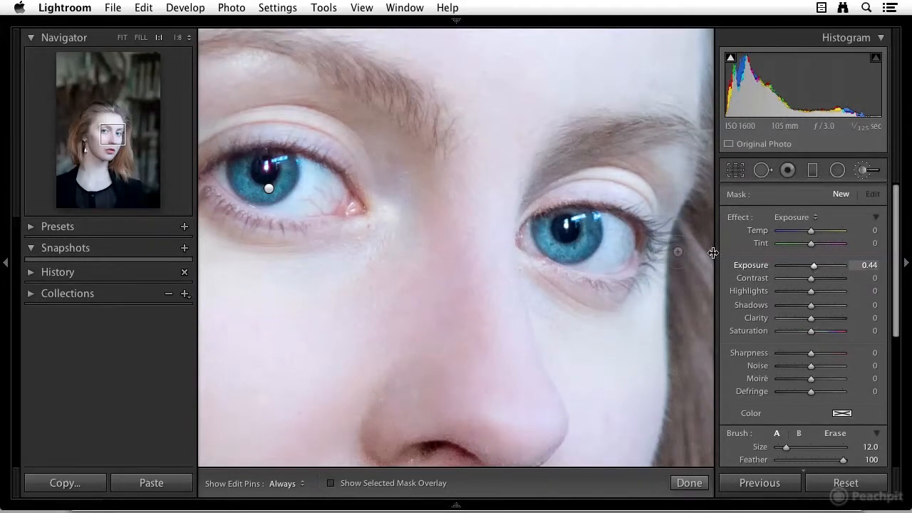
# - Brighten the whites of both eyes by painting the exposure mask over them with brush size 12
pyautogui.press('h')
pyautogui.moveTo(604, 259)
pyautogui.mouseDown()
pyautogui.moveTo(625, 235)
pyautogui.moveTo(600, 239)
pyautogui.mouseUp()
pyautogui.moveTo(325, 171)
pyautogui.mouseDown()
pyautogui.moveTo(283, 196)
pyautogui.moveTo(308, 195)
pyautogui.mouseUp()
pyautogui.press('h')
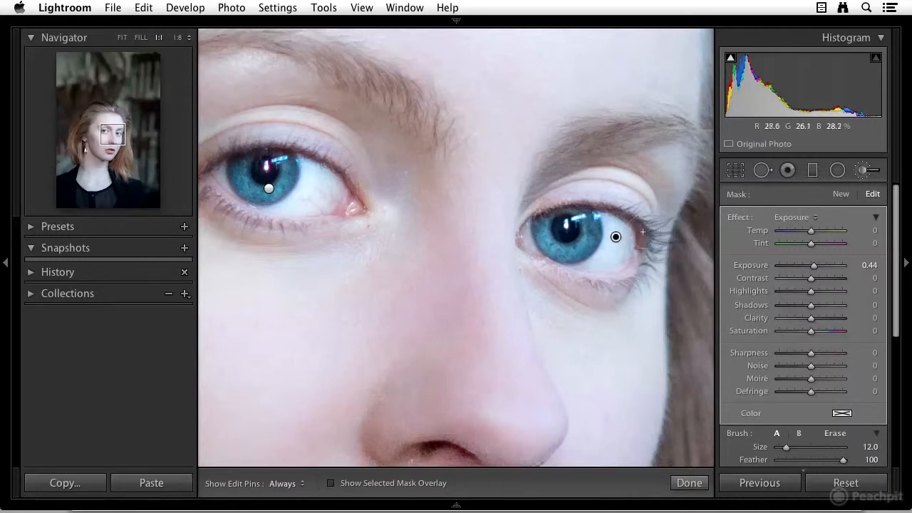
# - Start a new brush mask for the lips with the Saturation effect at 44
pyautogui.moveTo(485, 315); pyautogui.dragTo(504, 65)
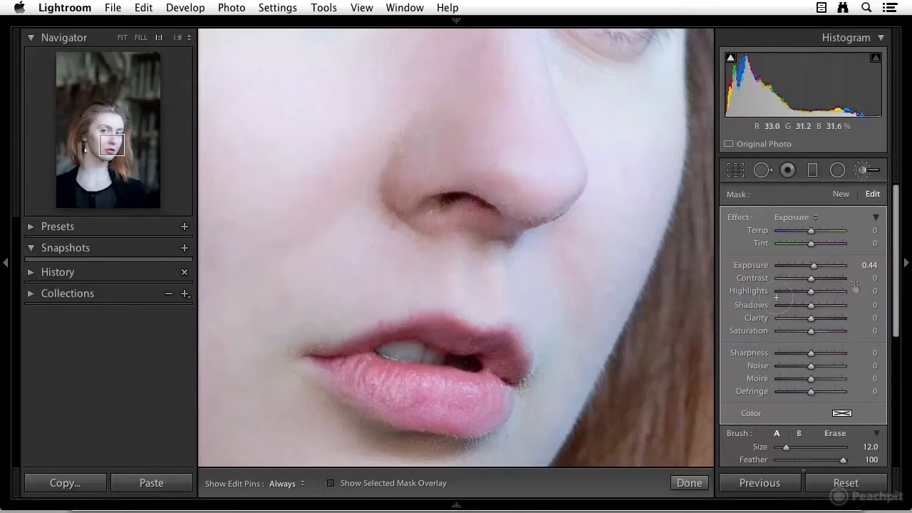
pyautogui.click(842, 195)
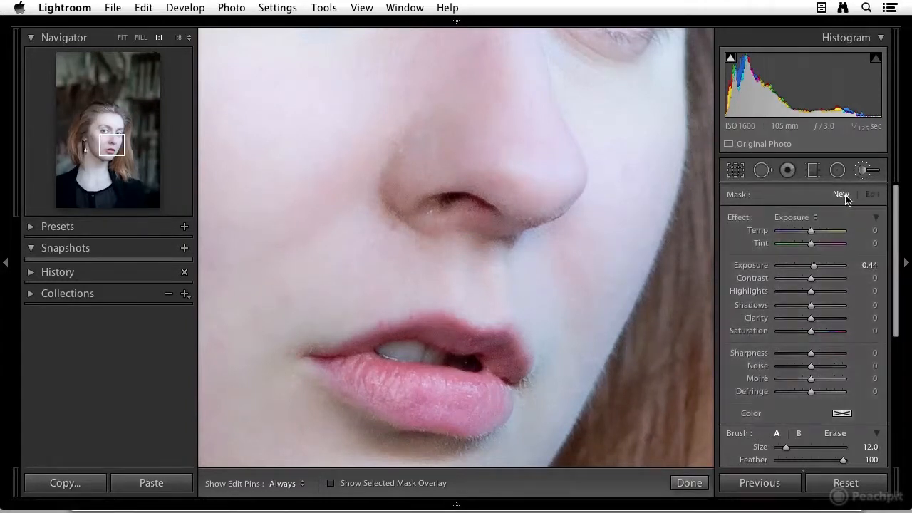
pyautogui.click(812, 218)
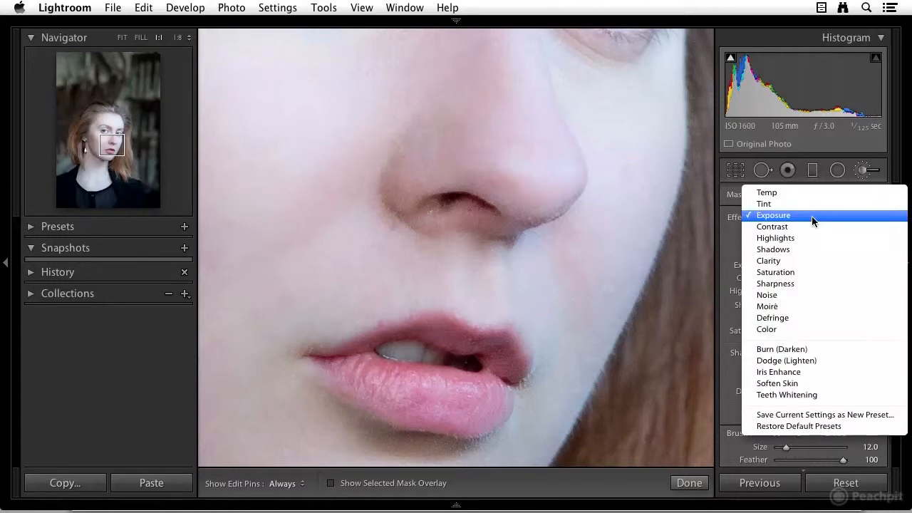
pyautogui.click(775, 273)
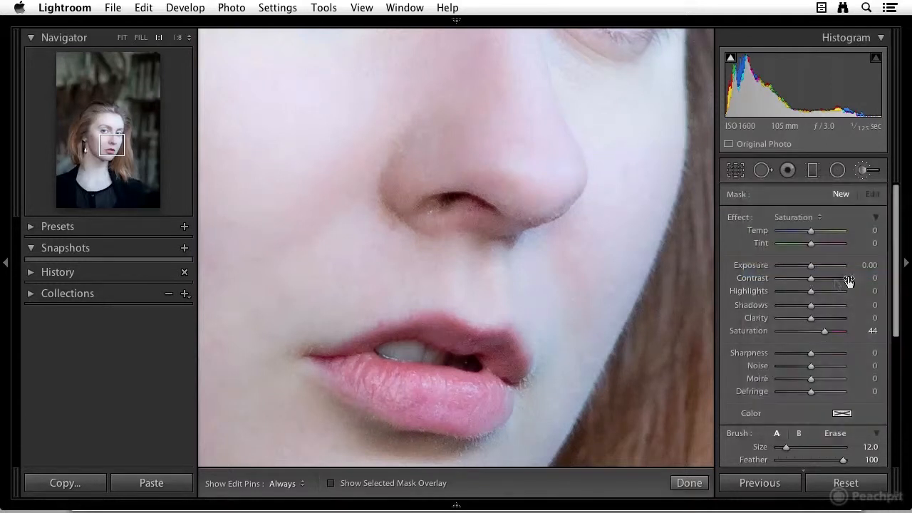
# - Paint the saturation mask over the upper and lower lips to intensify their colour
pyautogui.press('h')
pyautogui.moveTo(504, 354)
pyautogui.mouseDown()
pyautogui.moveTo(500, 375)
pyautogui.moveTo(470, 394)
pyautogui.moveTo(404, 391)
pyautogui.moveTo(383, 376)
pyautogui.moveTo(400, 394)
pyautogui.moveTo(345, 376)
pyautogui.moveTo(437, 415)
pyautogui.moveTo(493, 401)
pyautogui.moveTo(494, 370)
pyautogui.mouseUp()
pyautogui.press('h')
pyautogui.press('h')
pyautogui.press('h')
pyautogui.press(']')
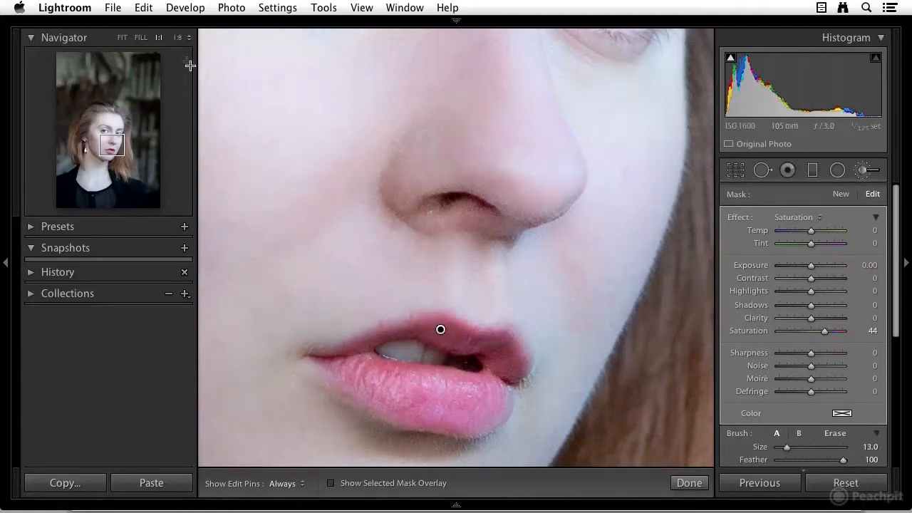
# - Start a new brush mask for the hair with the Clarity effect and set Clarity to 73
pyautogui.click(141, 38)
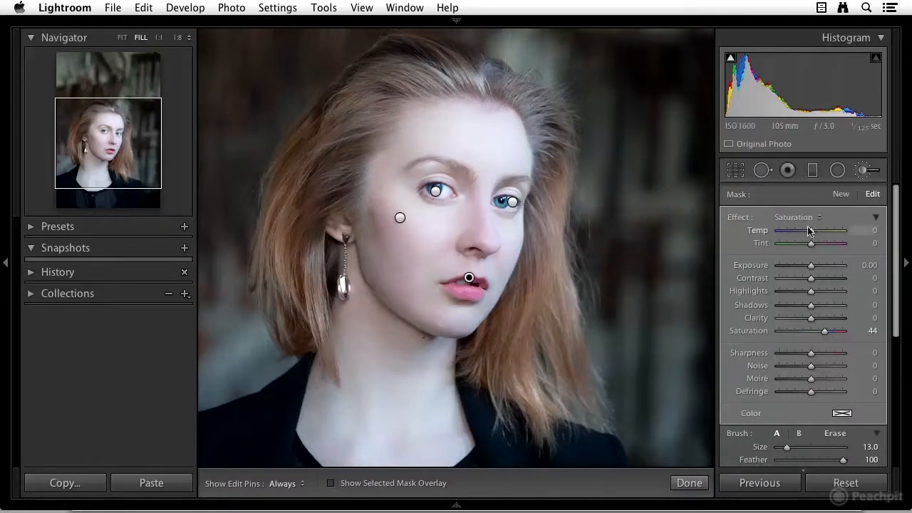
pyautogui.click(841, 195)
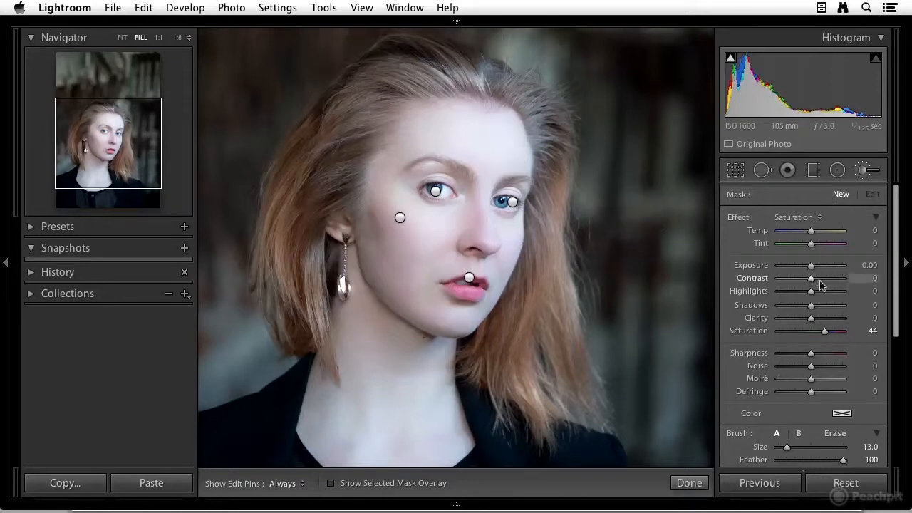
pyautogui.click(802, 218)
pyautogui.click(798, 206)
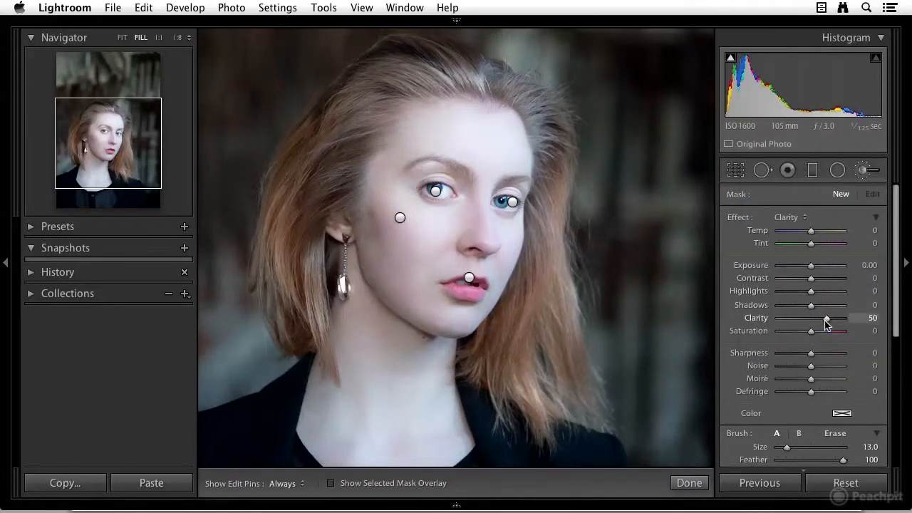
pyautogui.moveTo(827, 321); pyautogui.dragTo(833, 323)
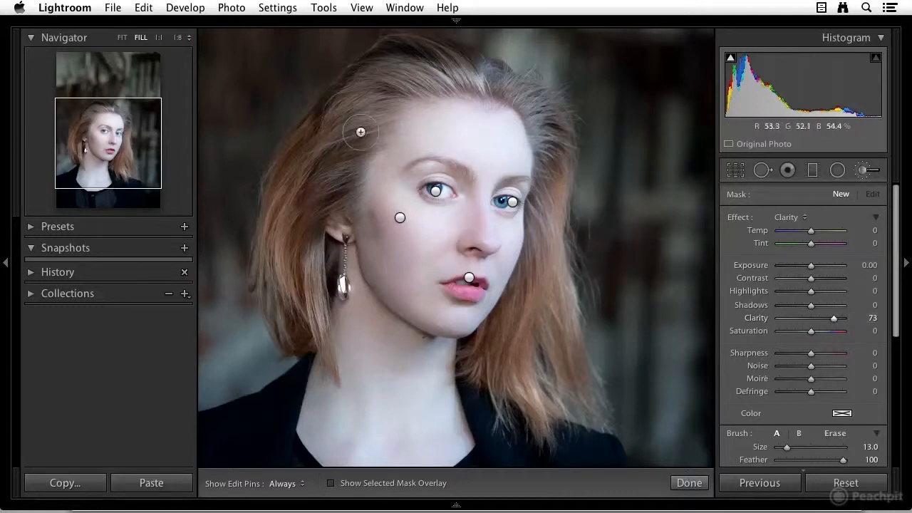
# - Paint the clarity mask over the hair on both sides of the face with brush size 13
pyautogui.moveTo(359, 126); pyautogui.dragTo(329, 146)
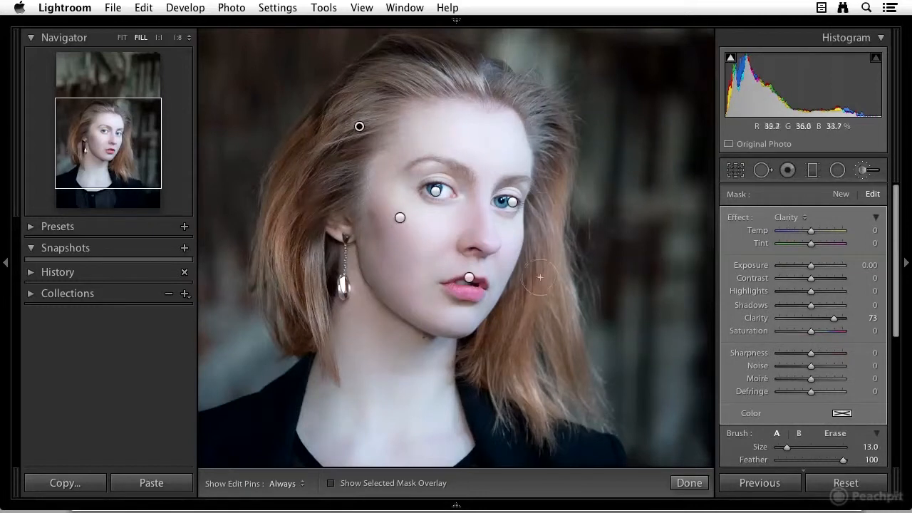
pyautogui.press('h')
pyautogui.press('h')
pyautogui.press('h')
pyautogui.press('h')
pyautogui.press('h')
pyautogui.press('h')
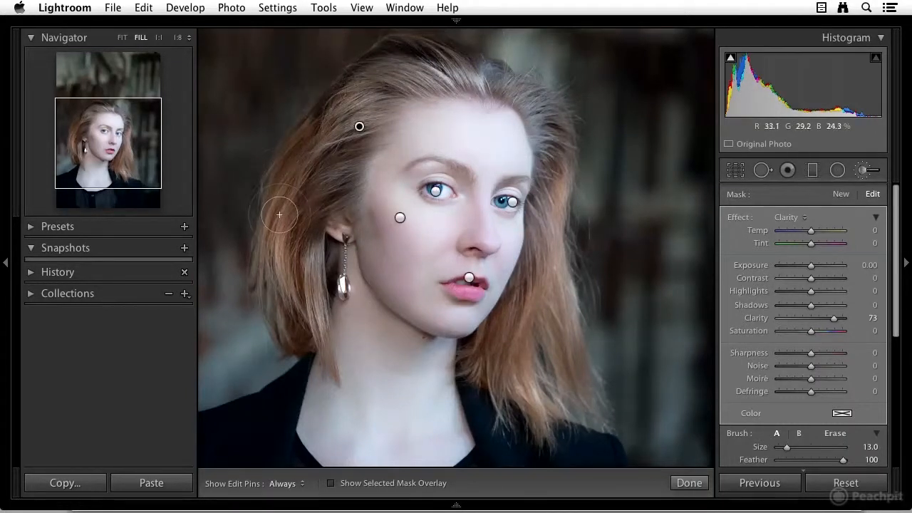
pyautogui.press('h')
pyautogui.press('h')
pyautogui.press('h')
pyautogui.press('h')
pyautogui.press('h')
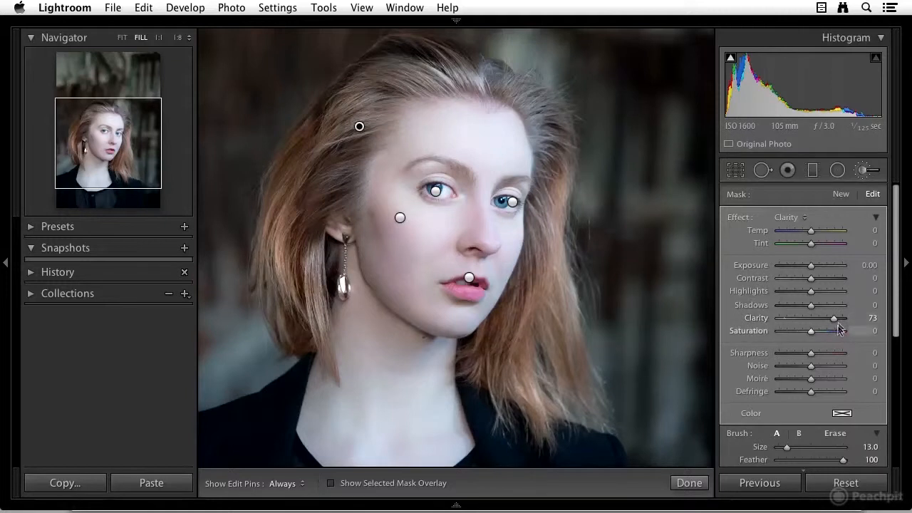
# - Raise the hair mask's Clarity to 96 and finish working with the Adjustment Brush
pyautogui.moveTo(837, 317); pyautogui.dragTo(847, 322)
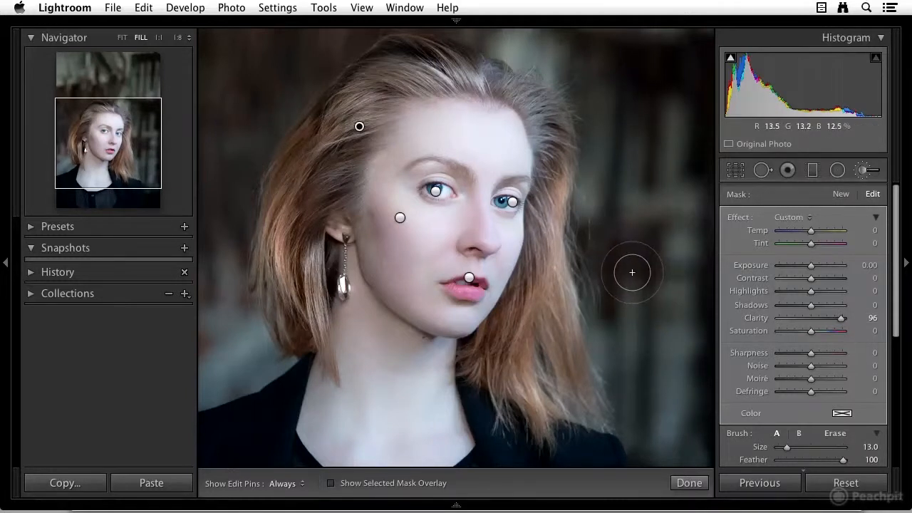
pyautogui.scroll(1, 625, 238)
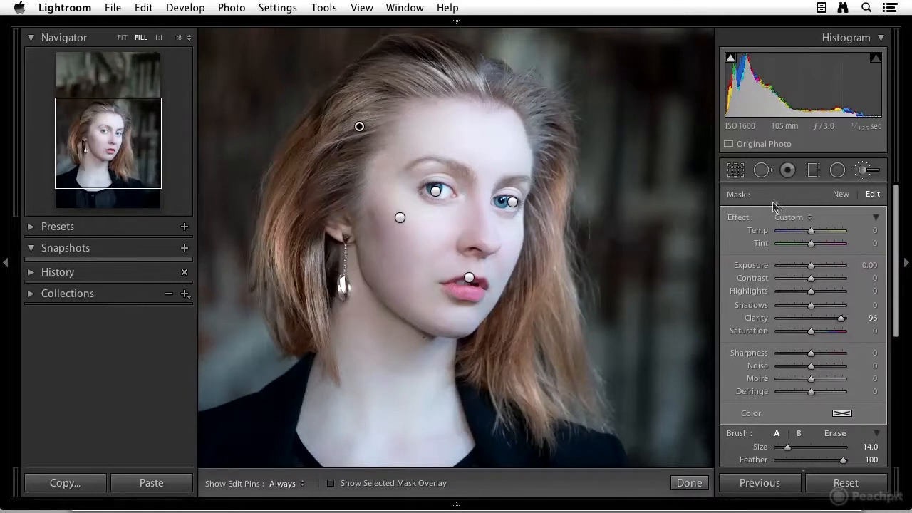
pyautogui.click(862, 172)
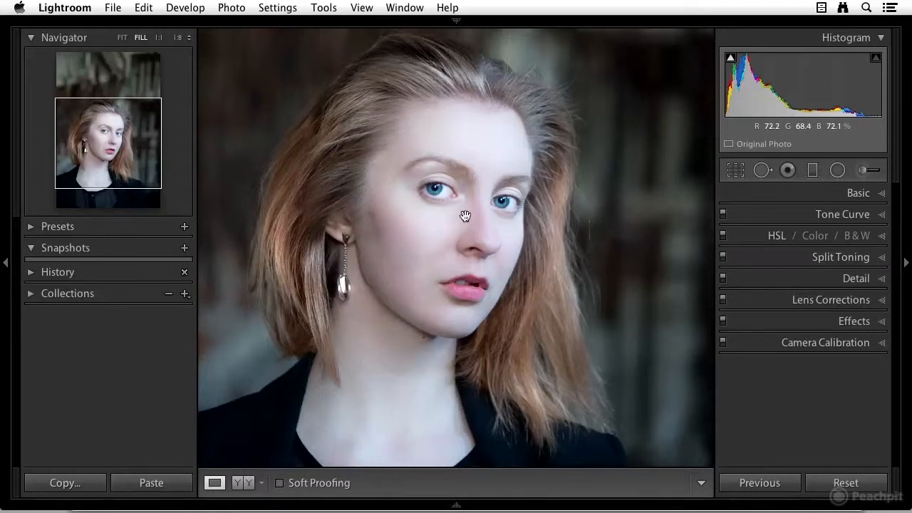
# - Crop the portrait tighter, trimming the background above the head and along both sides, and apply the crop
pyautogui.click(119, 37)
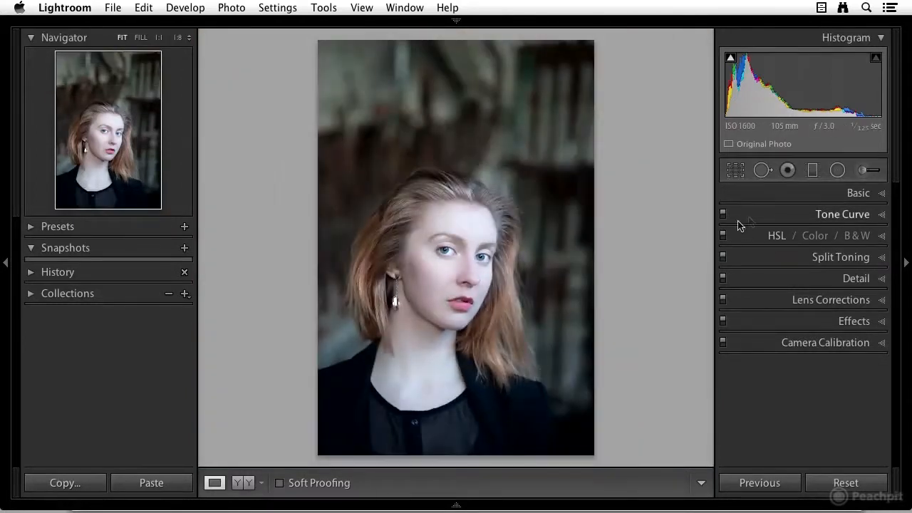
pyautogui.click(741, 171)
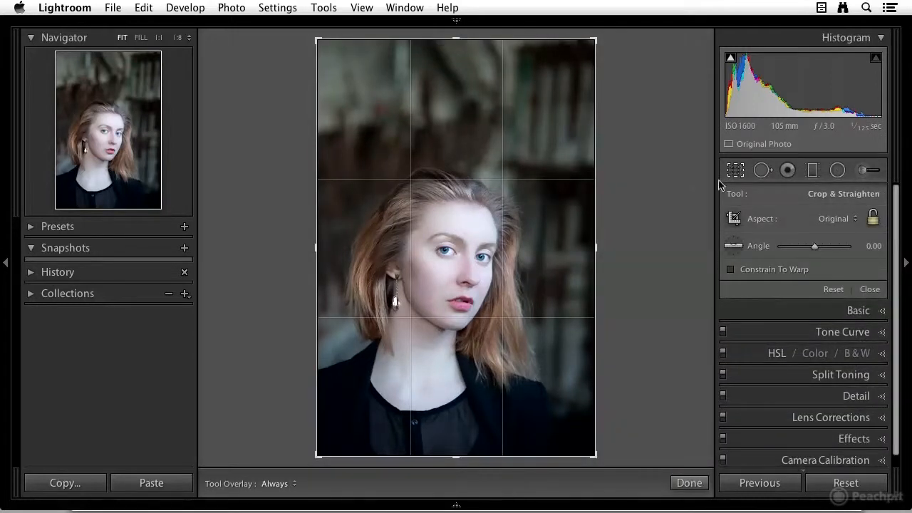
pyautogui.moveTo(455, 40); pyautogui.dragTo(452, 73)
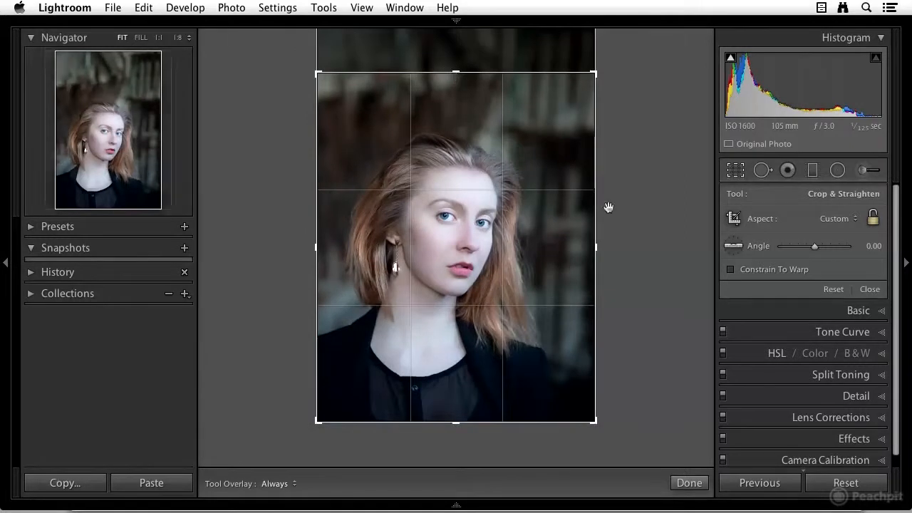
pyautogui.moveTo(596, 247); pyautogui.dragTo(591, 246)
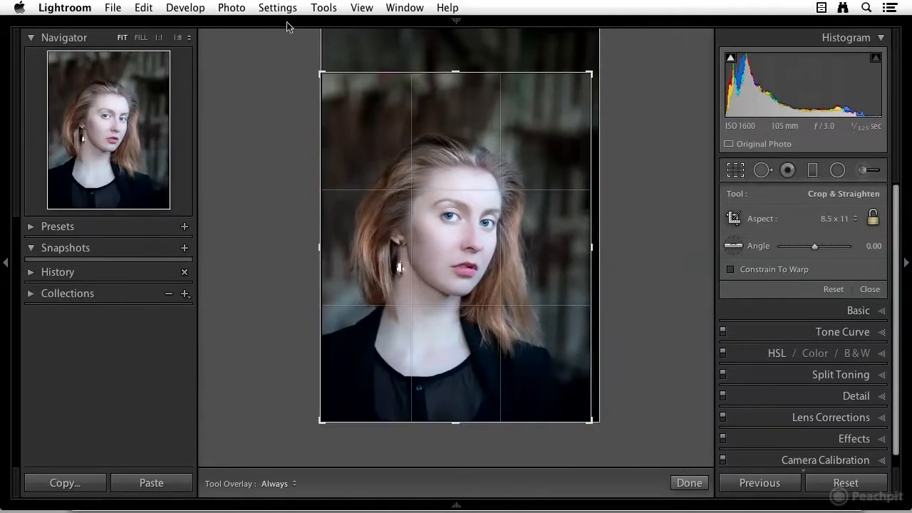
pyautogui.moveTo(452, 73); pyautogui.dragTo(452, 79)
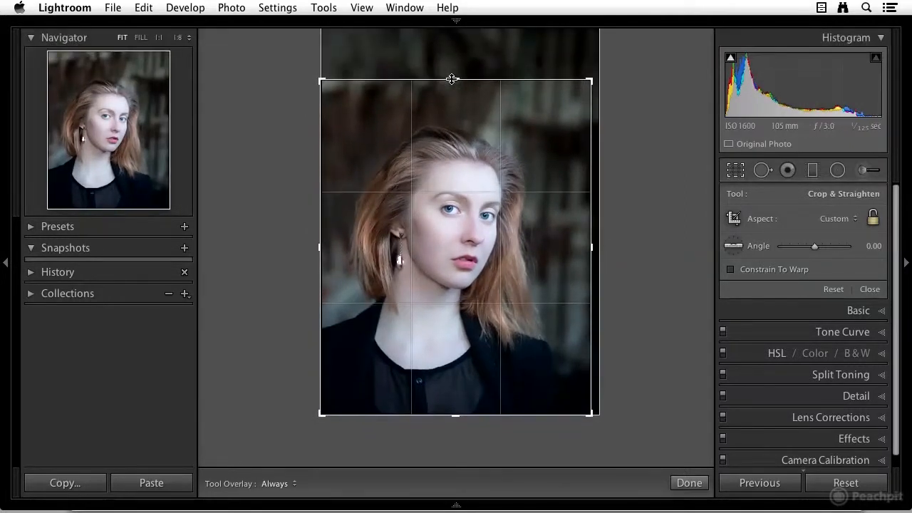
pyautogui.moveTo(486, 254); pyautogui.dragTo(479, 223)
pyautogui.moveTo(590, 250); pyautogui.dragTo(579, 250)
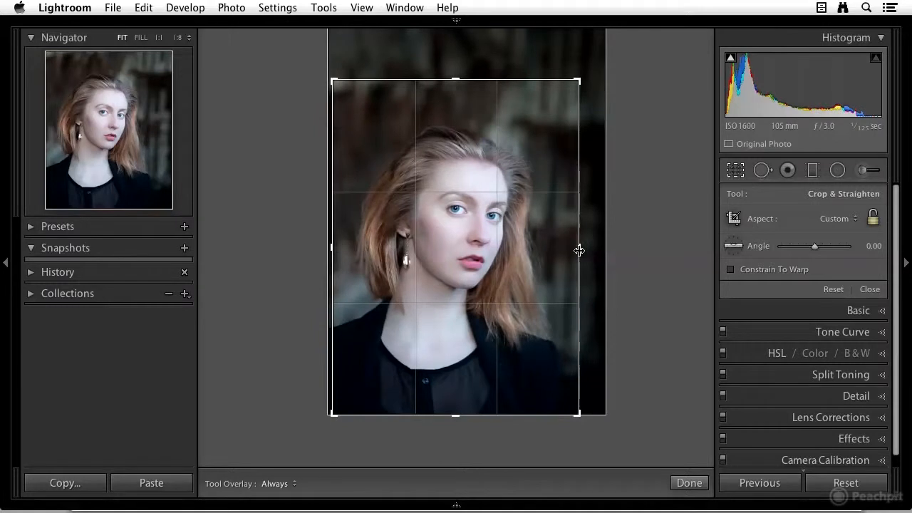
pyautogui.moveTo(454, 79); pyautogui.dragTo(454, 86)
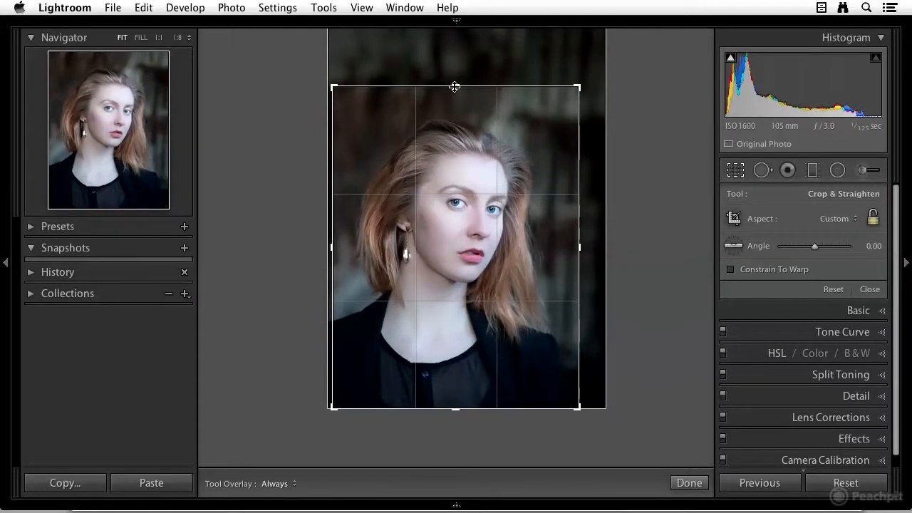
pyautogui.press('Return')
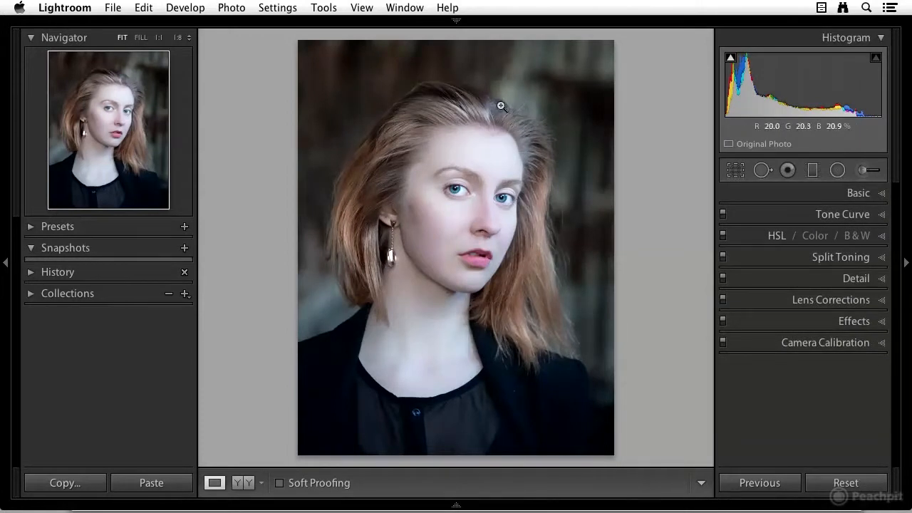
# - Apply a Highlight Priority post-crop vignette with an amount of -14 and compare before and after side by side
pyautogui.click(882, 323)
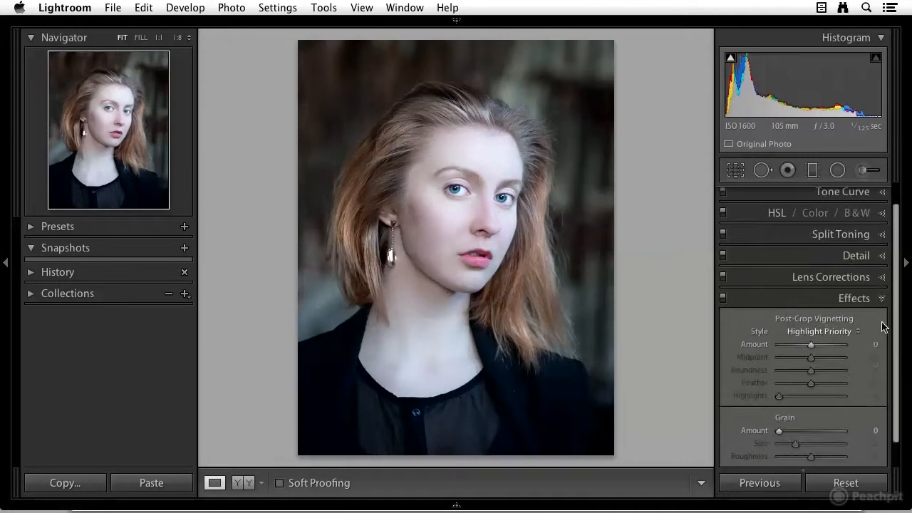
pyautogui.moveTo(809, 347); pyautogui.dragTo(806, 346)
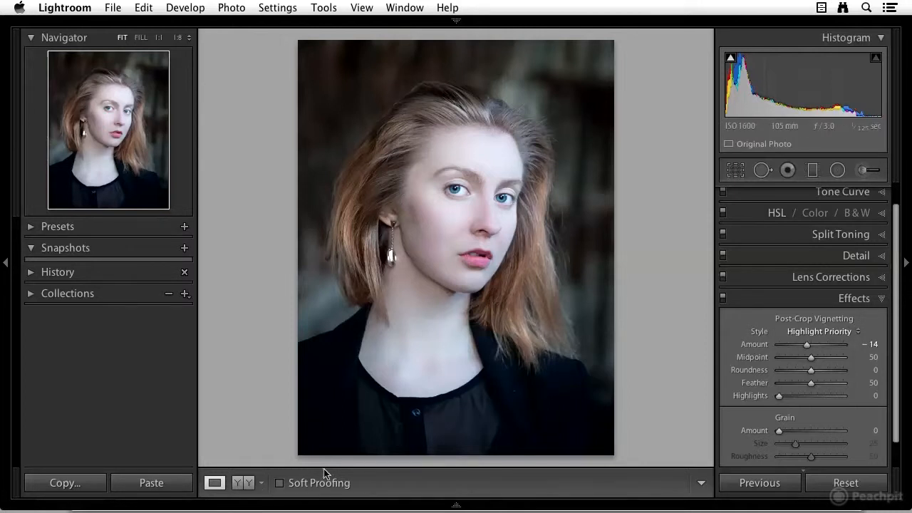
pyautogui.click(242, 483)
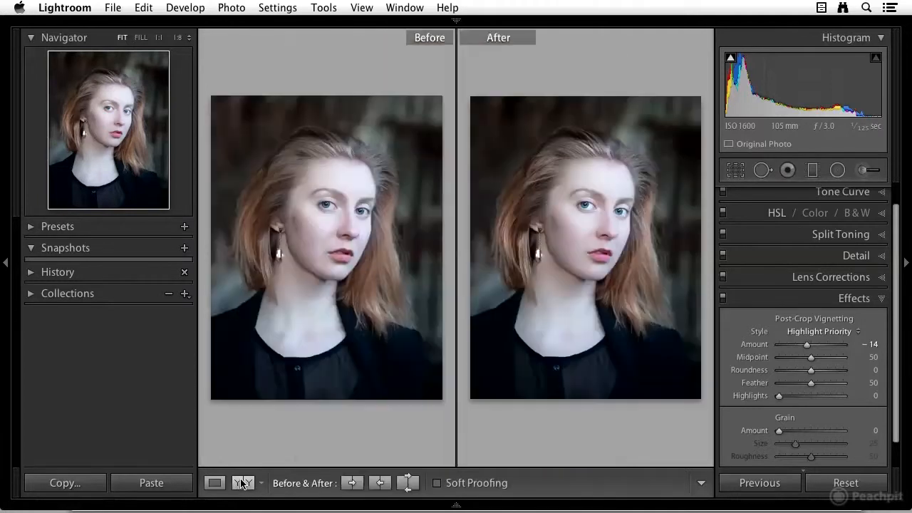